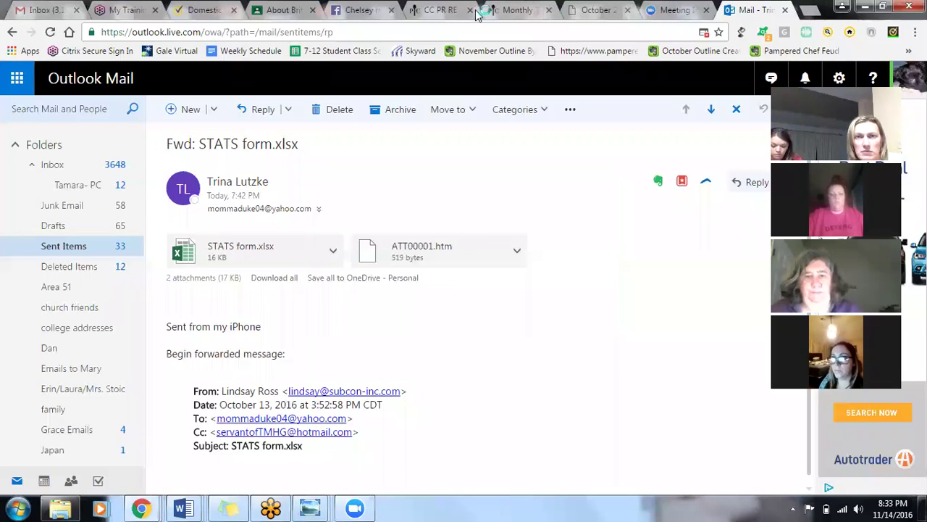
- Close the Facebook browser tab and bring up the Zoom window
left_click(391, 11)
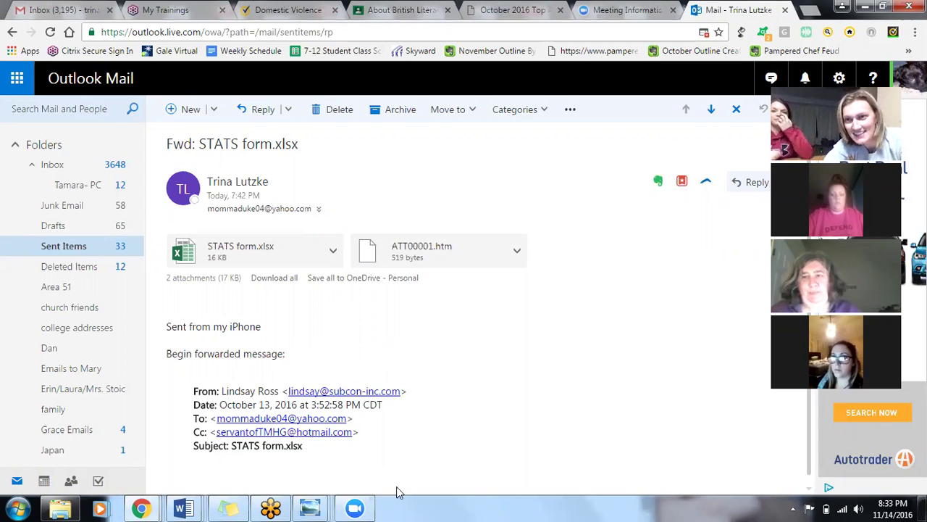
left_click(358, 507)
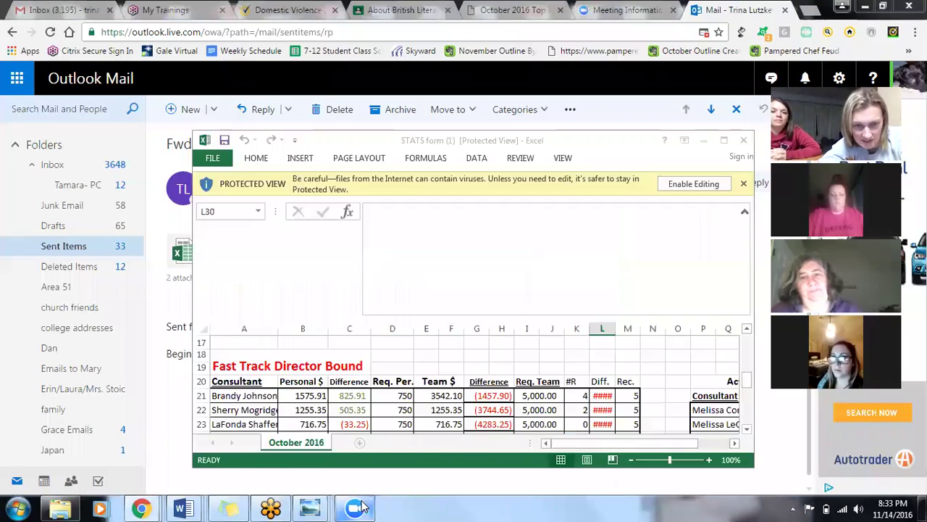
left_click(358, 508)
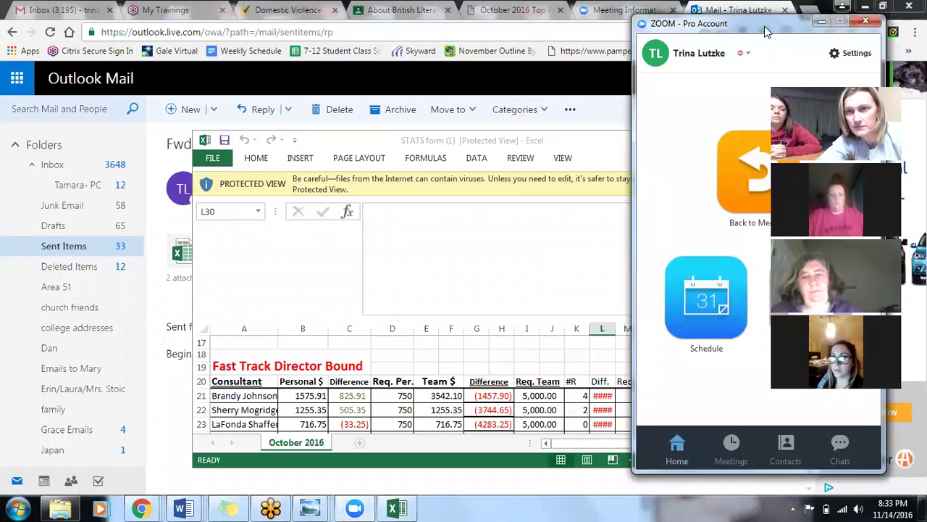
- Switch to the STATS form workbook in Excel, enable editing and maximize its window
left_click(693, 183)
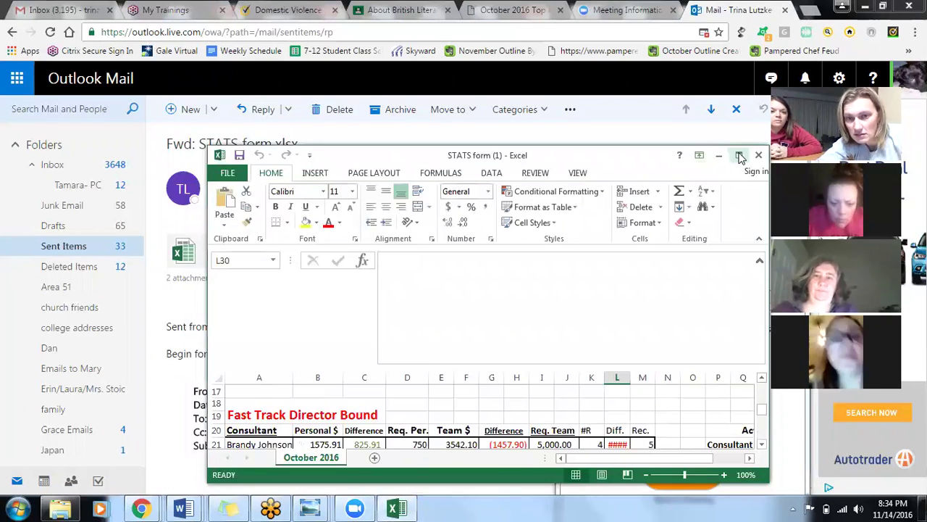
left_click(737, 154)
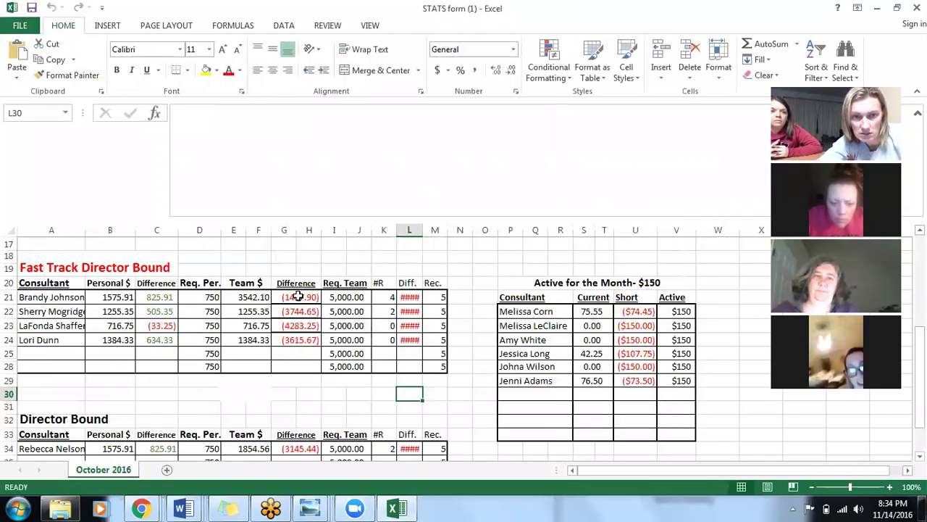
- Check the team difference formula and the personal sales in row 21 of the Fast Track Director Bound table
left_click(301, 297)
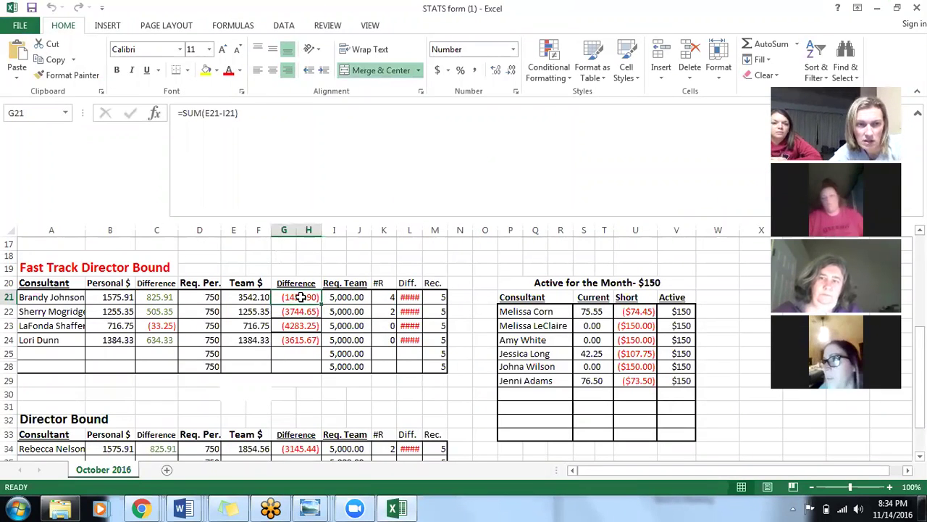
key("Left")
key("Left")
key("Left")
key("Left")
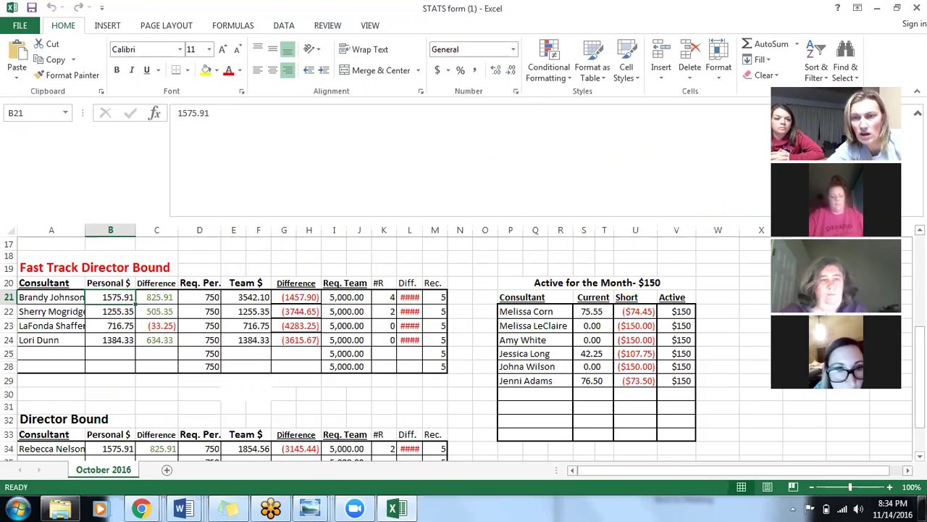
- Examine the consultants listed in the Fast Track Director Bound and Director Bound tables
left_click(73, 301)
key("Down")
key("Down")
key("Down")
key("Down")
key("Down")
key("Down")
key("Down")
key("Down")
key("Down")
key("Down")
key("Down")
key("Down")
key("Down")
key("Down")
key("Up")
key("Up")
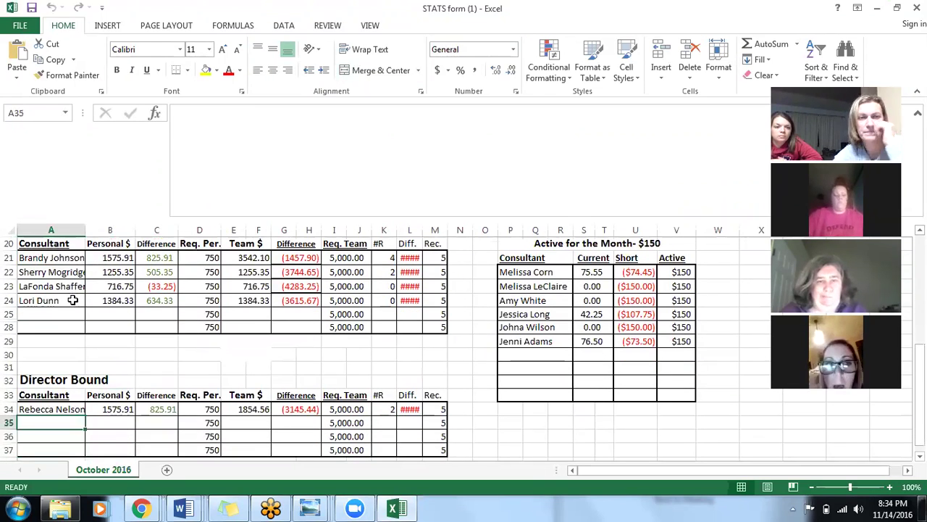
key("Up")
key("Up")
key("Up")
key("Up")
key("Up")
key("Up")
key("Up")
key("Up")
key("Up")
key("Up")
key("Up")
key("Up")
key("Up")
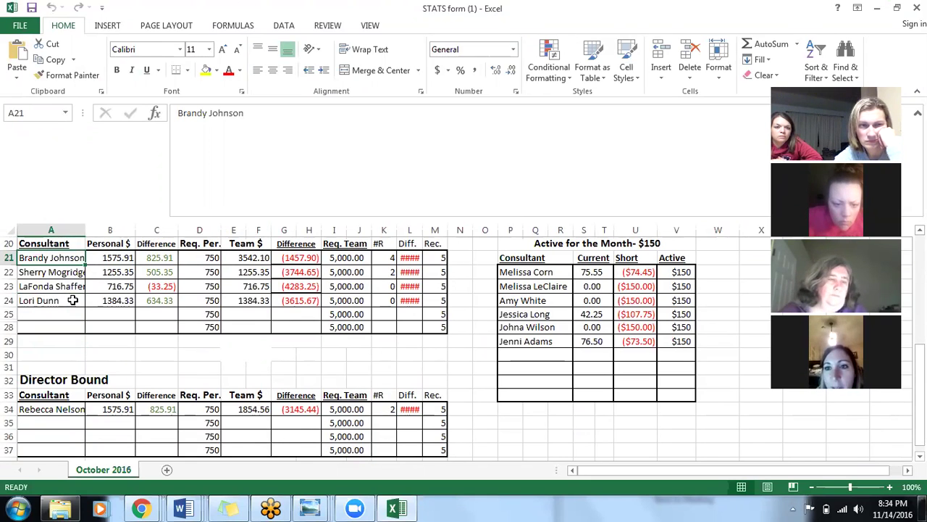
key("Up")
scroll(72, 298, "up", 1)
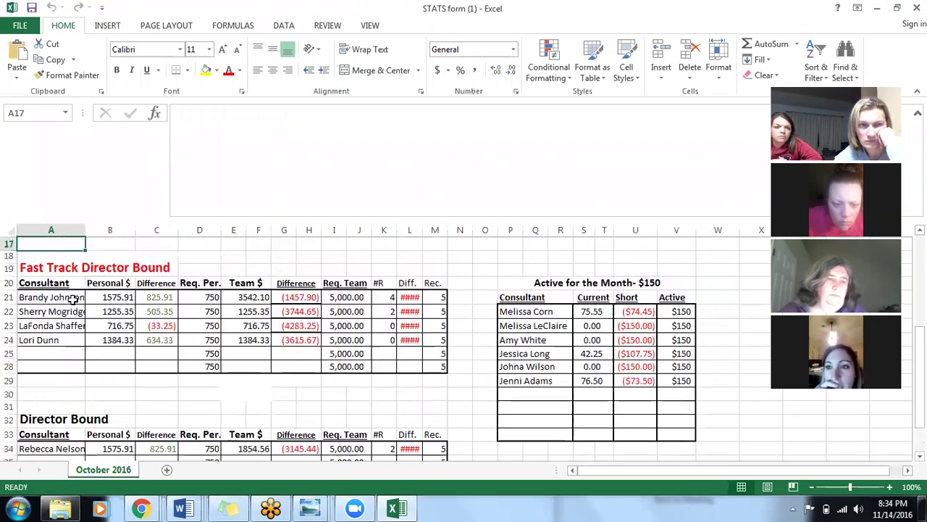
- Go to the 90 Day-New Consultants table at the start of the sheet and examine the end dates down to row 8
left_click(74, 298)
key("Up")
key("Up")
key("Up")
key("Up")
key("Up")
key("Up")
key("Up")
key("Up")
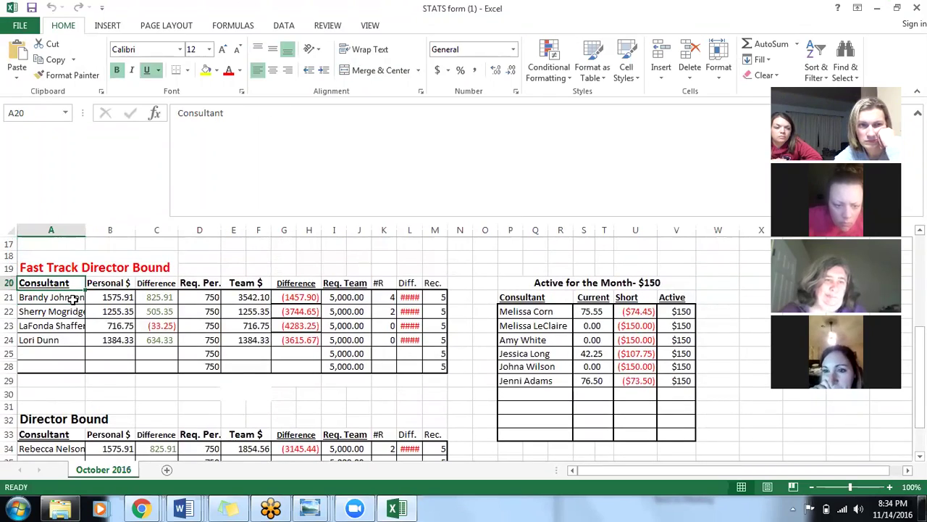
key("Up")
key("Up")
key("Up")
key("Up")
key("Up")
key("Up")
key("Up")
key("Up")
key("Up")
key("Up")
key("Up")
key("Up")
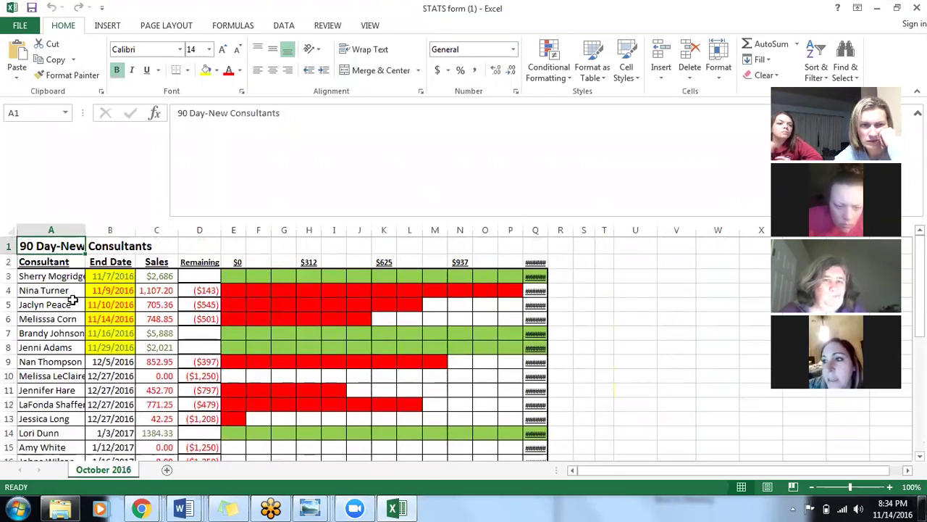
key("Right")
key("Down")
key("Down")
key("Down")
key("Down")
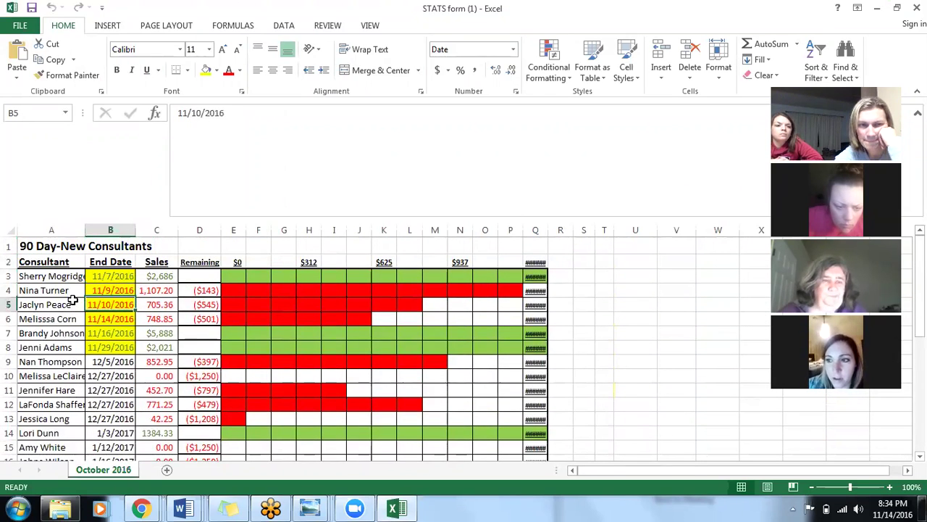
key("Down")
key("Down")
key("Down")
- Follow row 8 from its sales figure across the coloured progress bar to the goal in column Q and back
key("Right")
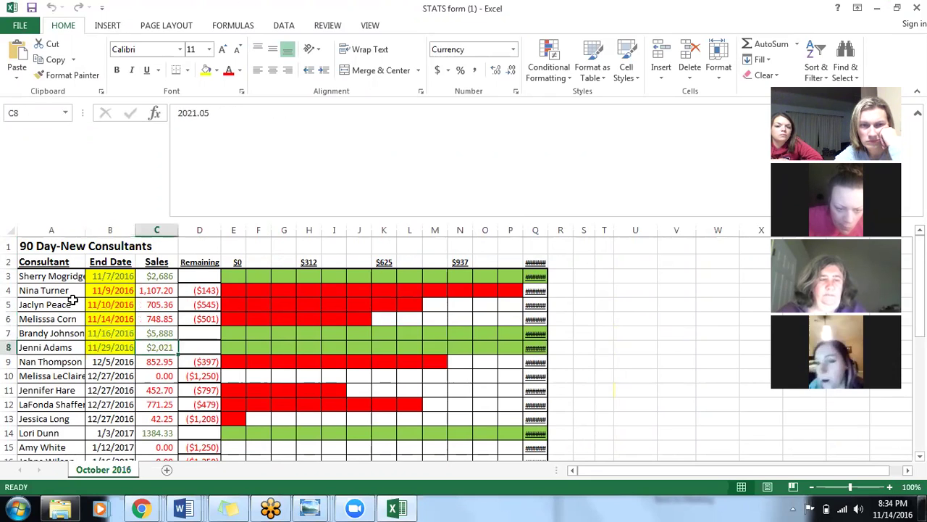
key("Right")
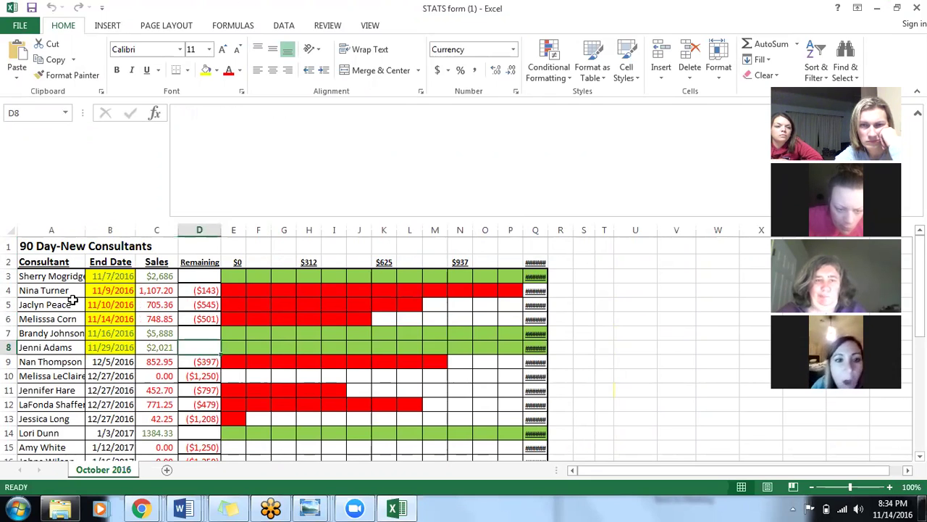
key("Right")
key("Right")
key("Right")
key("Right")
key("Right")
key("Right")
key("Right")
key("Right")
key("Right")
key("Right")
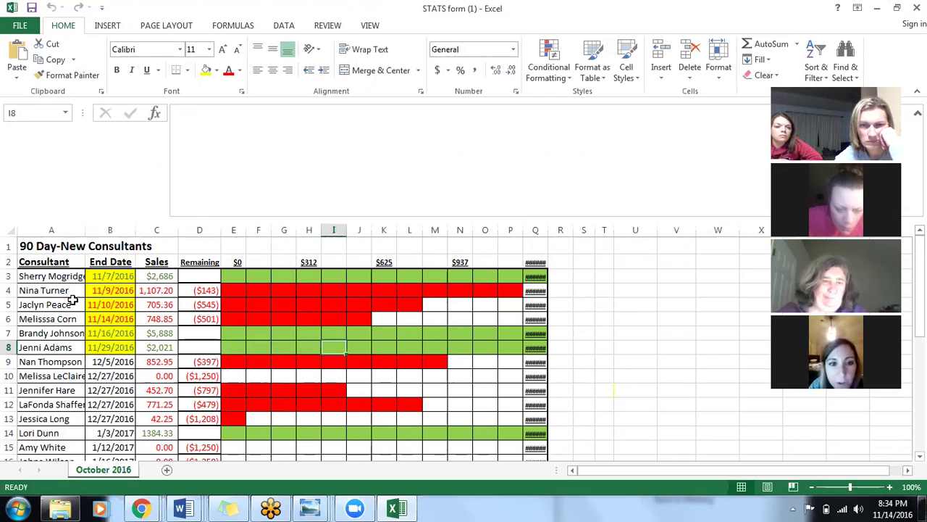
key("Right")
key("Right")
key("Right")
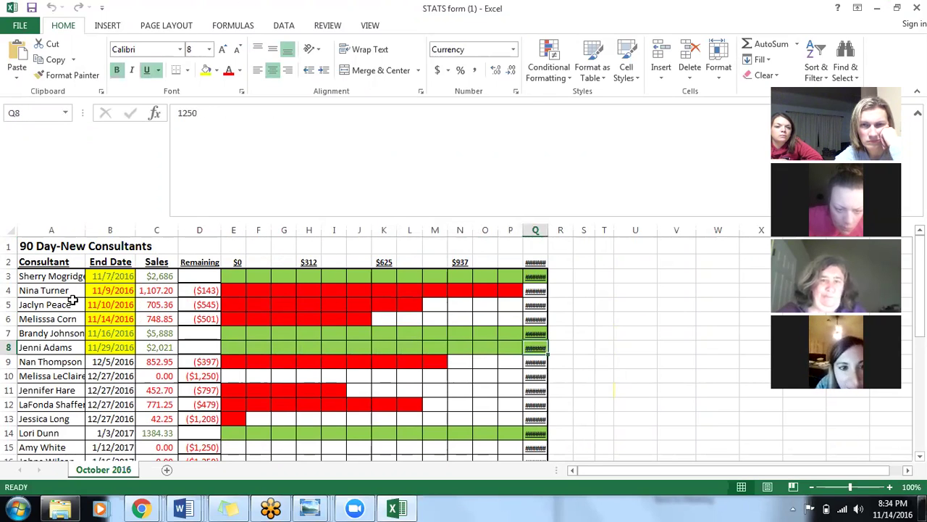
key("Down")
key("Left")
key("Left")
key("Left")
key("Left")
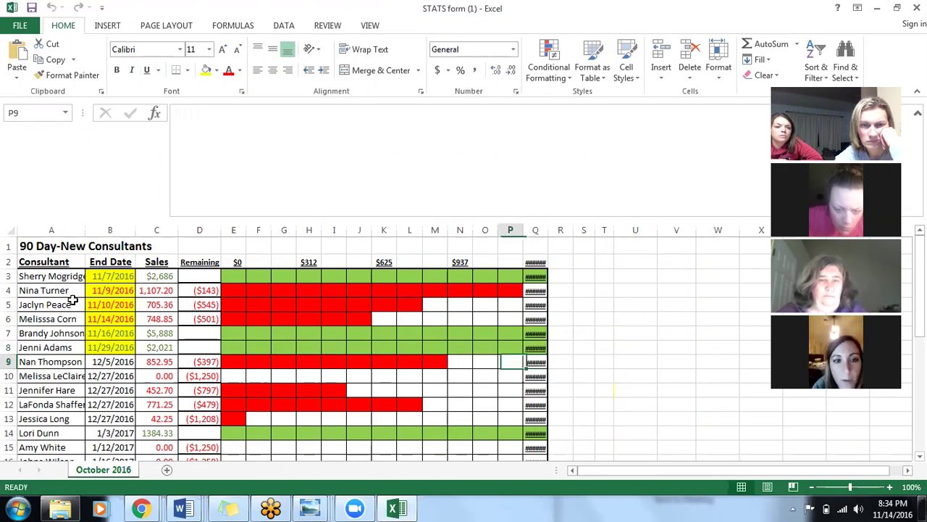
key("Up")
key("Left")
key("Left")
key("Left")
key("Left")
key("Left")
key("Left")
key("Left")
key("Left")
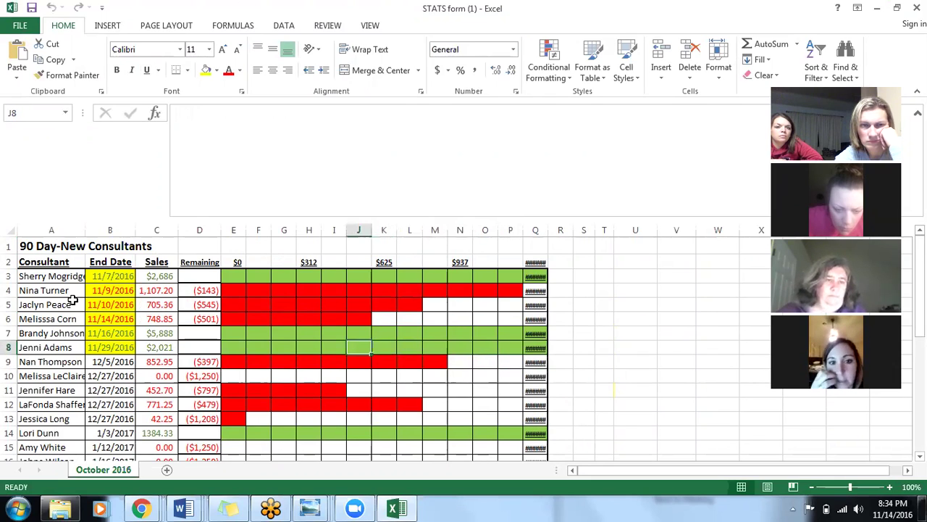
key("Left")
key("Left")
key("Left")
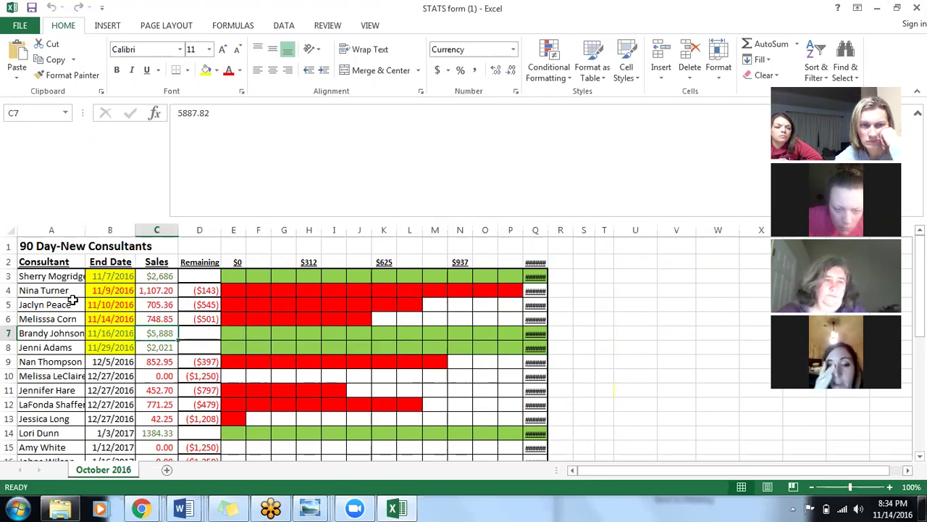
- Examine the remaining end dates in the 90 Day-New Consultants table, from row 9 to the last consultant
key("Down")
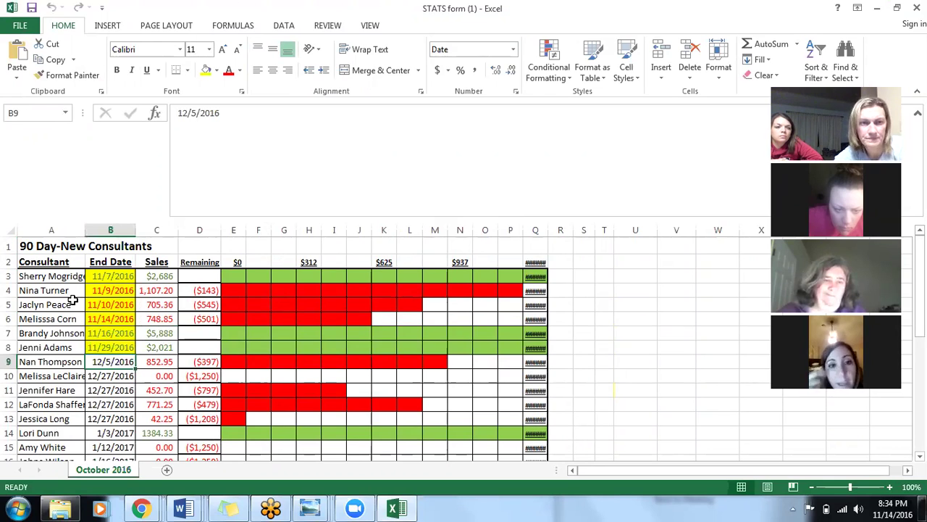
key("Down")
key("Down")
key("Down")
key("Down")
key("Down")
key("Down")
key("Down")
key("Down")
key("Down")
key("Down")
key("Up")
key("Up")
key("Up")
key("Up")
key("Up")
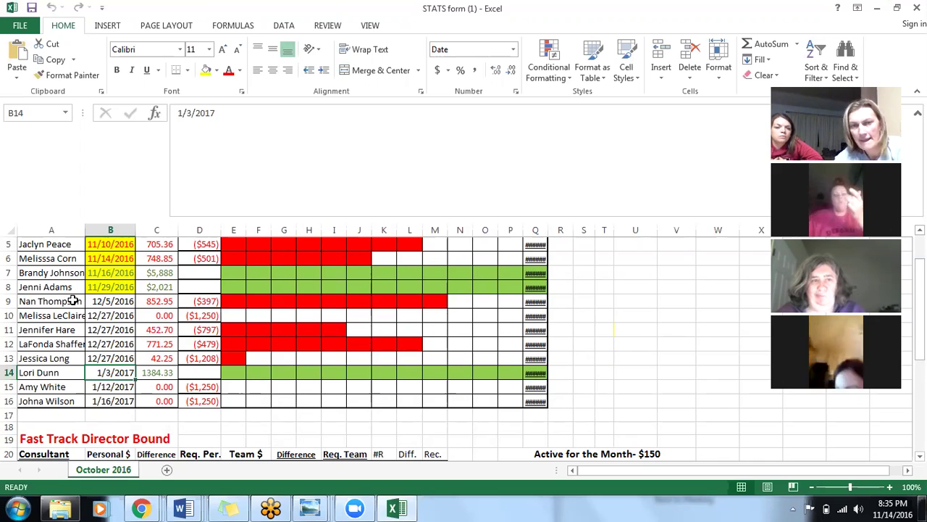
key("Up")
key("Up")
key("Up")
key("Up")
key("Up")
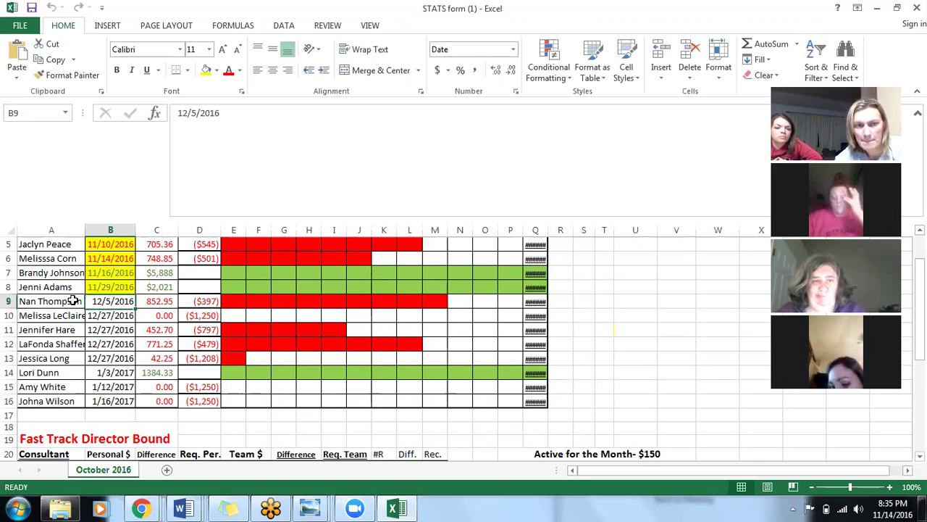
- Switch to Chrome and load new.pamperedchef.com in the October 2016 top achievers tab
left_click(142, 508)
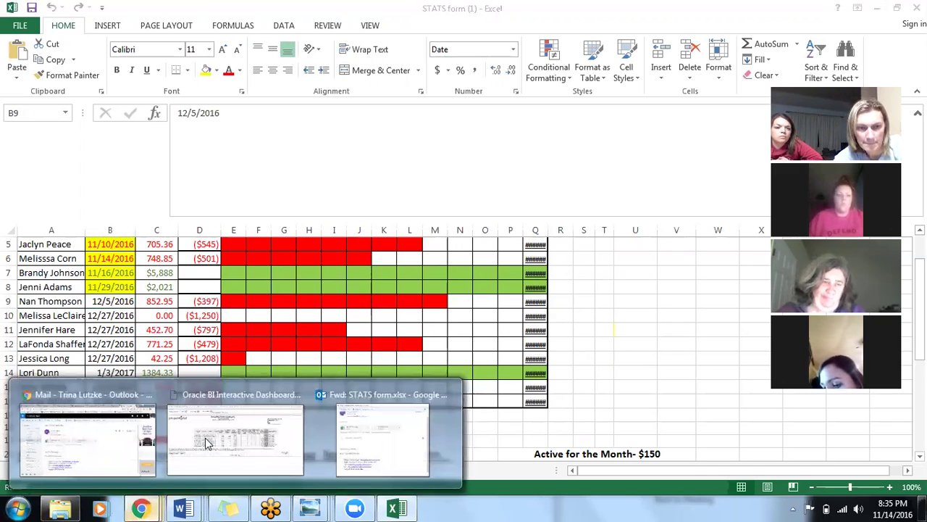
left_click(103, 402)
left_click(507, 11)
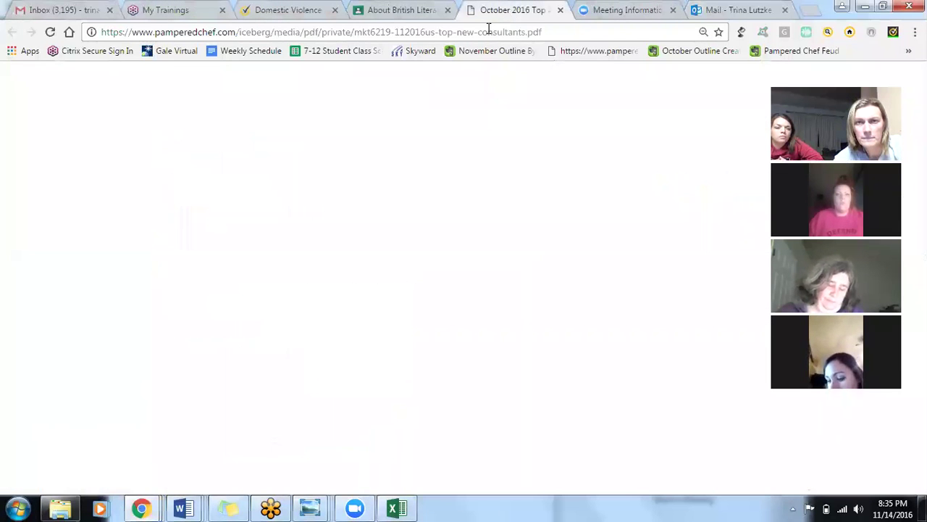
left_click(490, 32)
type("n")
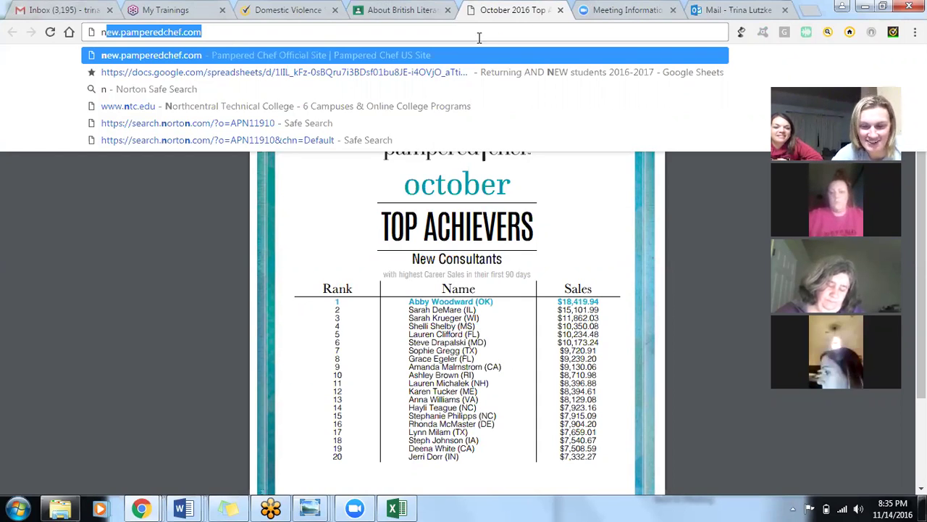
key("Return")
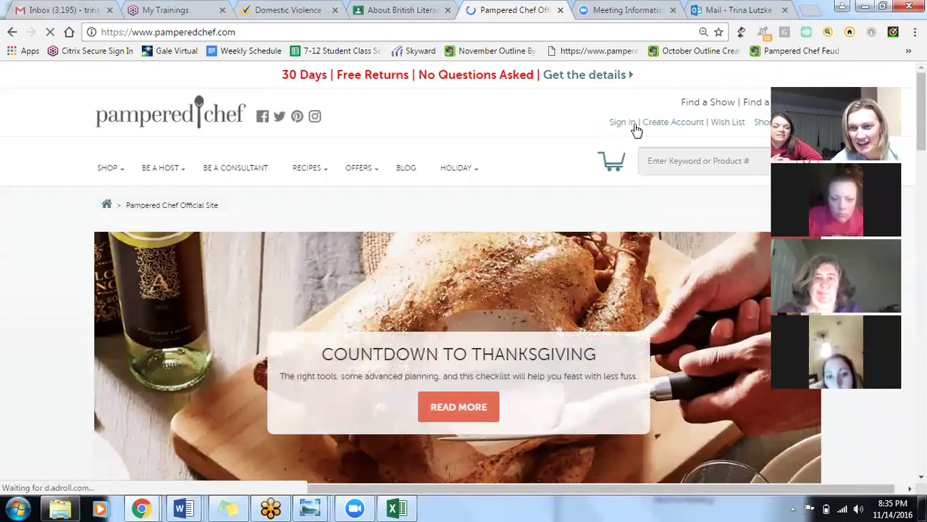
- Sign in to the Pampered Chef site with the saved consultant login
left_click(623, 123)
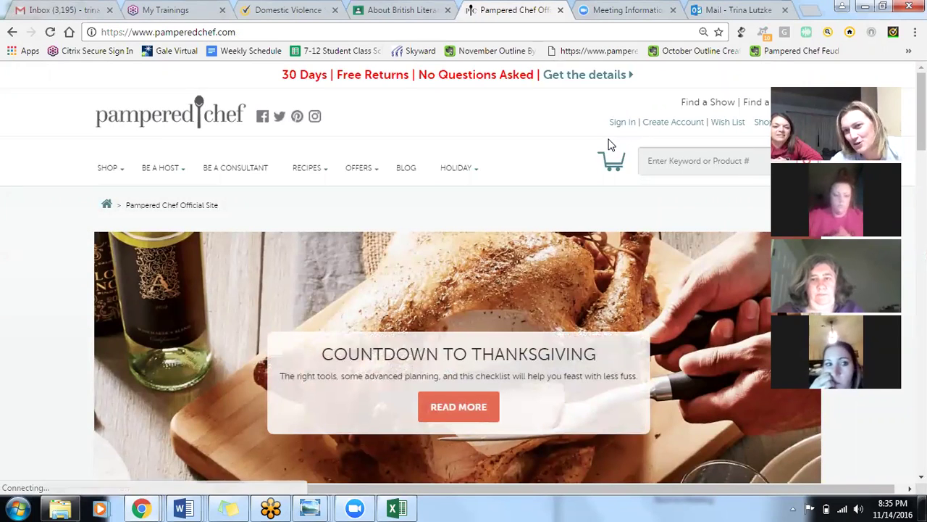
left_click(621, 125)
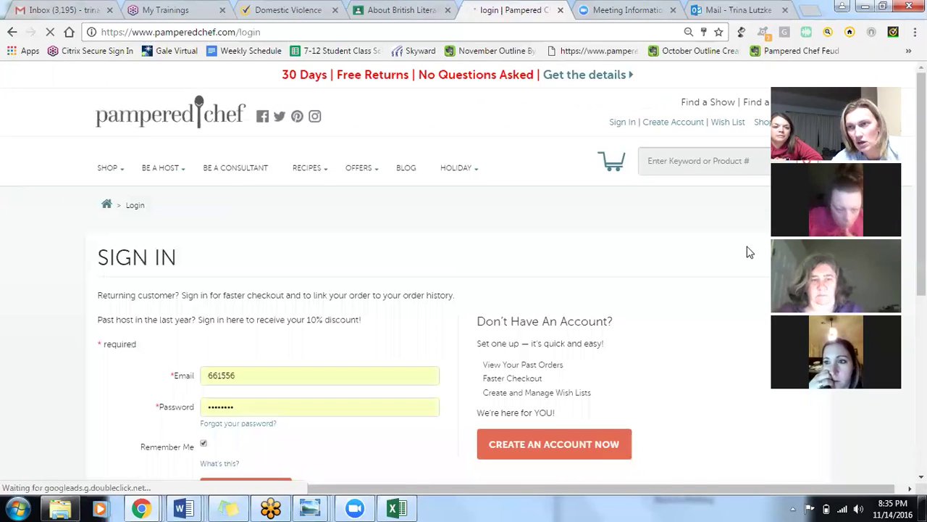
scroll(749, 253, "down", 1)
left_click(251, 413)
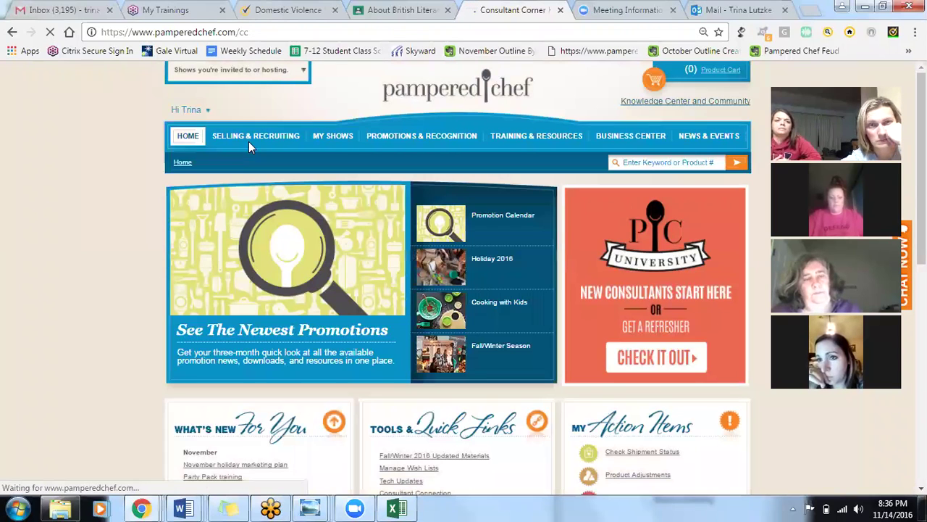
- Open the Consultant Connection Reports from the Selling & Recruiting section
mouse_move(254, 138)
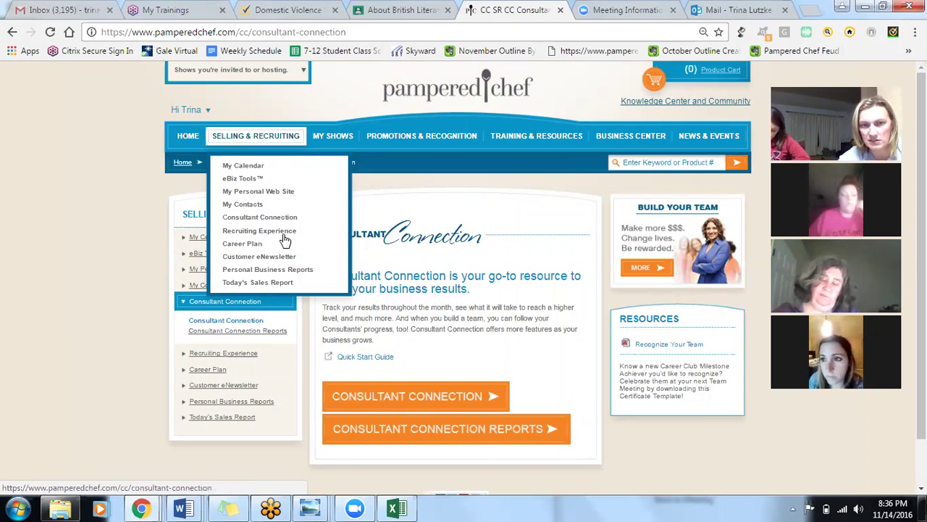
left_click(493, 432)
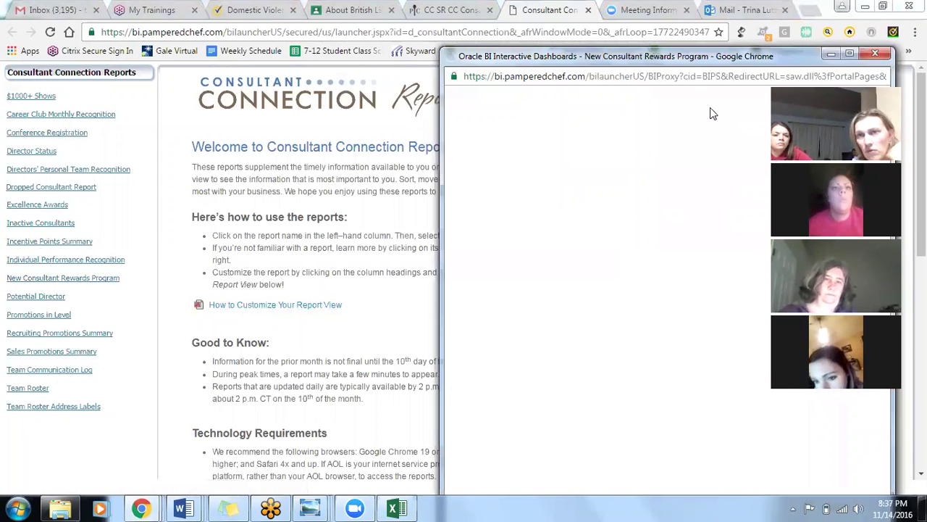
- Run the New Consultant Rewards Program report for all team levels, moving its window clear of the video feeds
left_click_drag(730, 58, 485, 23)
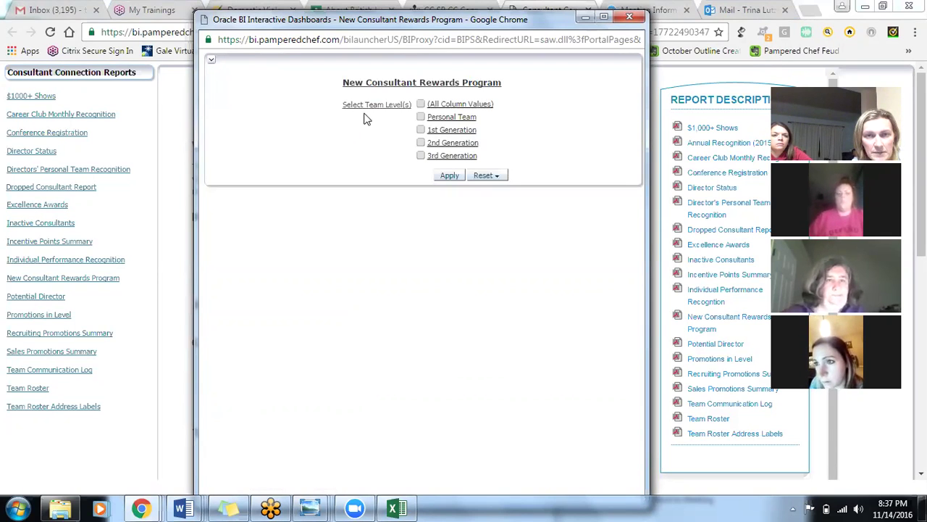
left_click(421, 105)
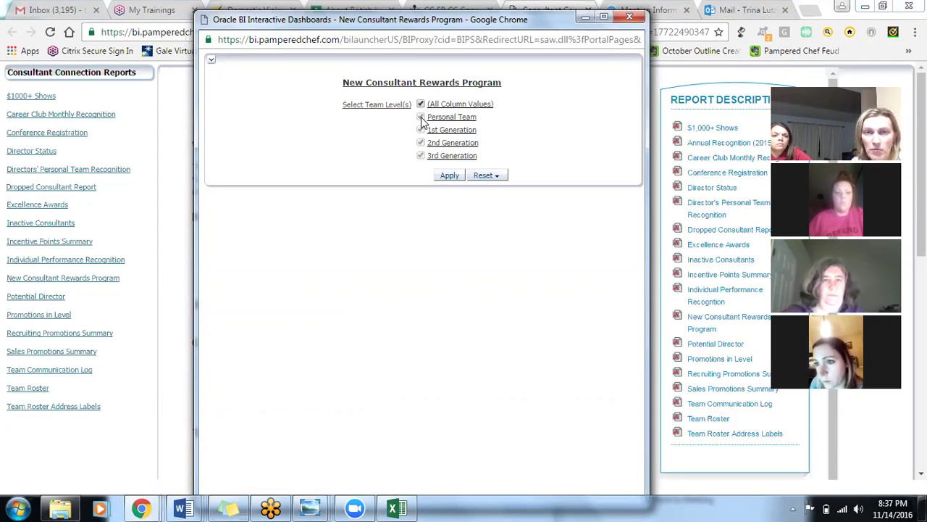
left_click(449, 176)
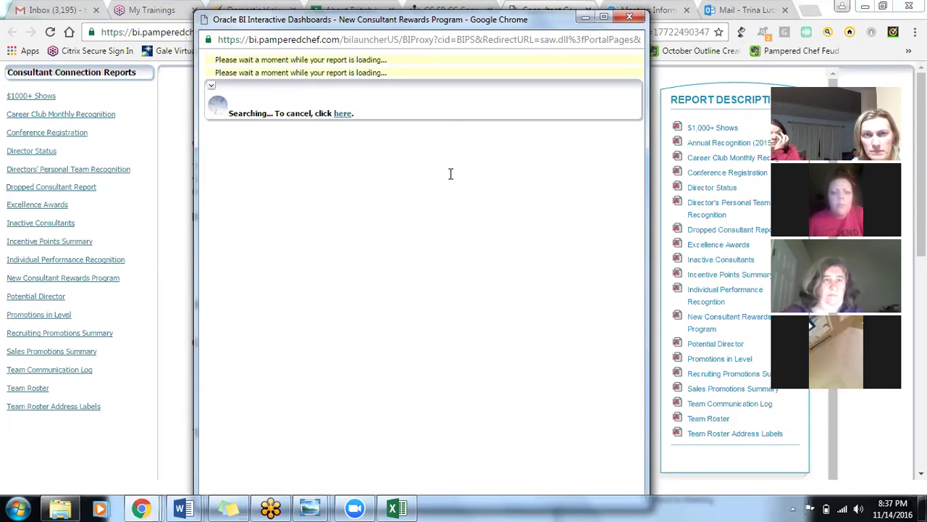
- Enlarge the New Consultant Rewards Program report window to full size and display all of the report's rows
left_click(603, 19)
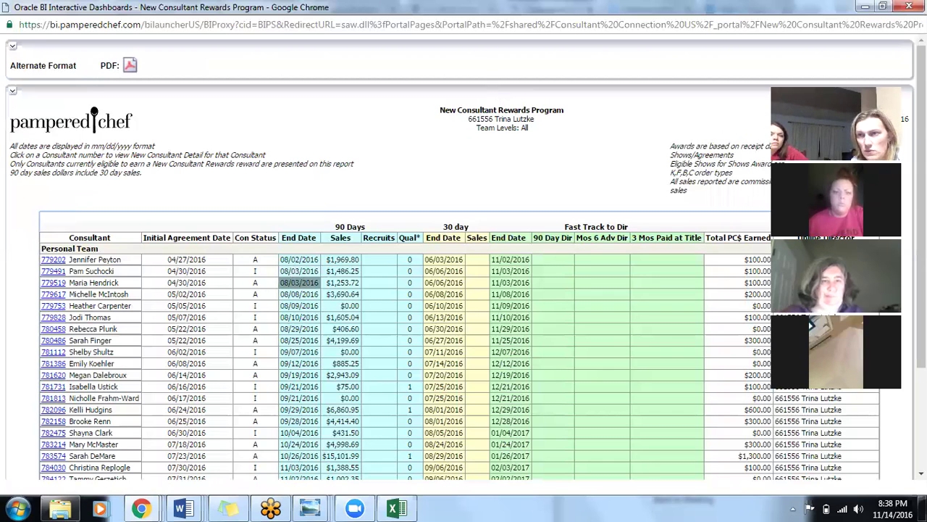
left_click_drag(921, 217, 921, 289)
scroll(455, 407, "down", 1)
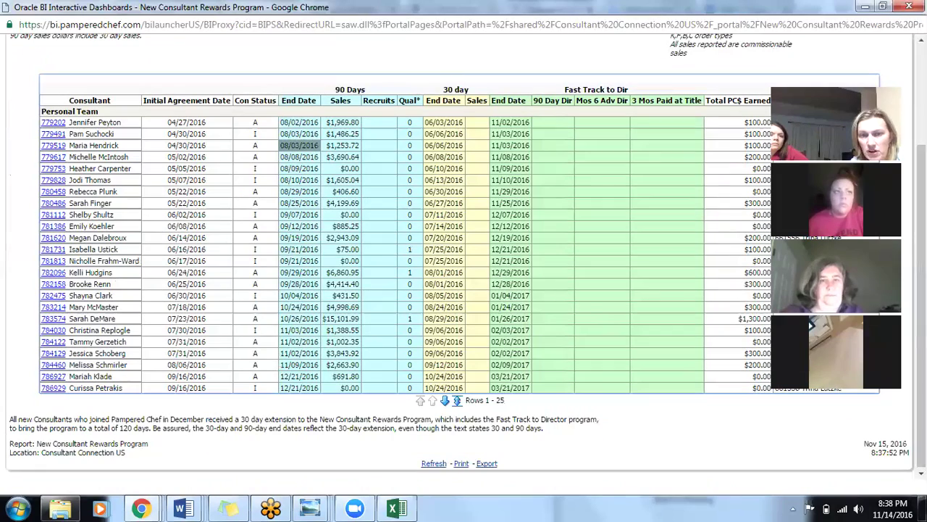
left_click(457, 401)
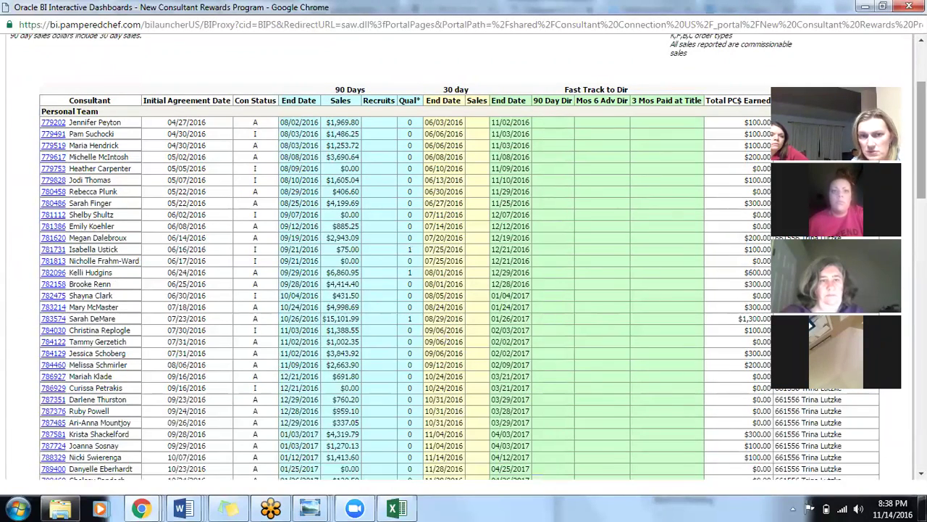
- Review the Personal Team section and highlight its 30-day end dates from 11/04/2016 through 11/28/2016
scroll(811, 325, "down", 3)
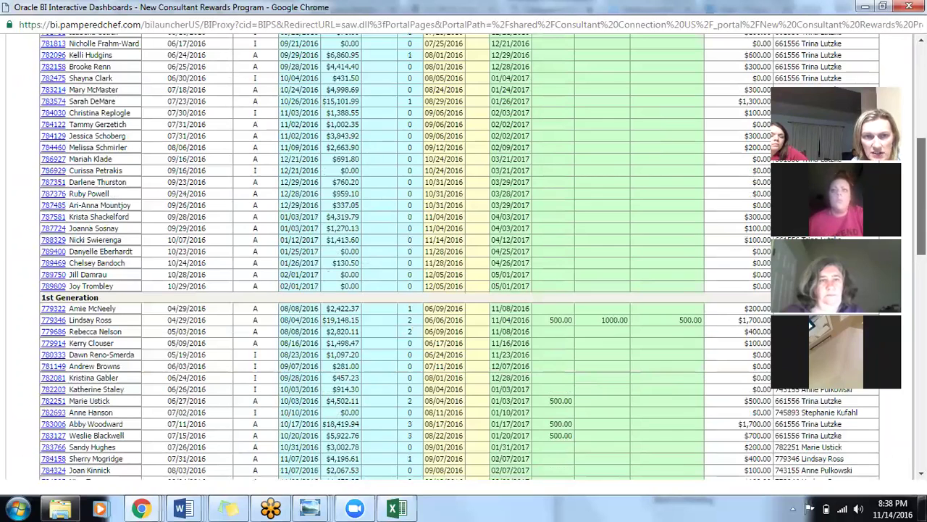
scroll(811, 325, "down", 1)
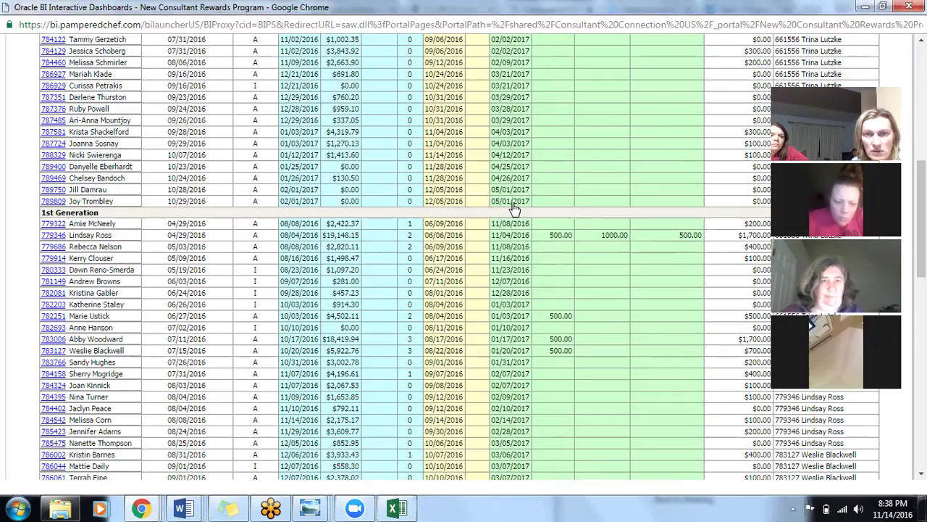
left_click_drag(921, 232, 921, 177)
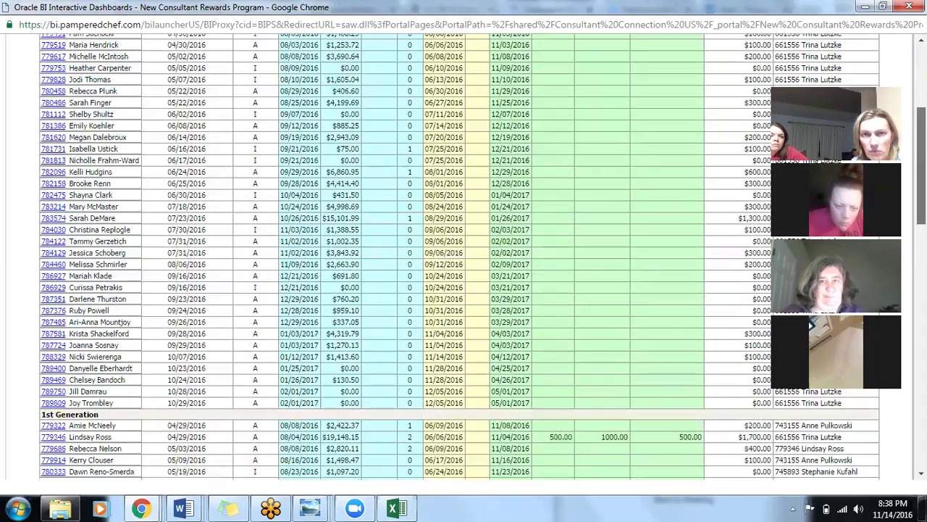
scroll(811, 325, "up", 3)
scroll(812, 325, "down", 1)
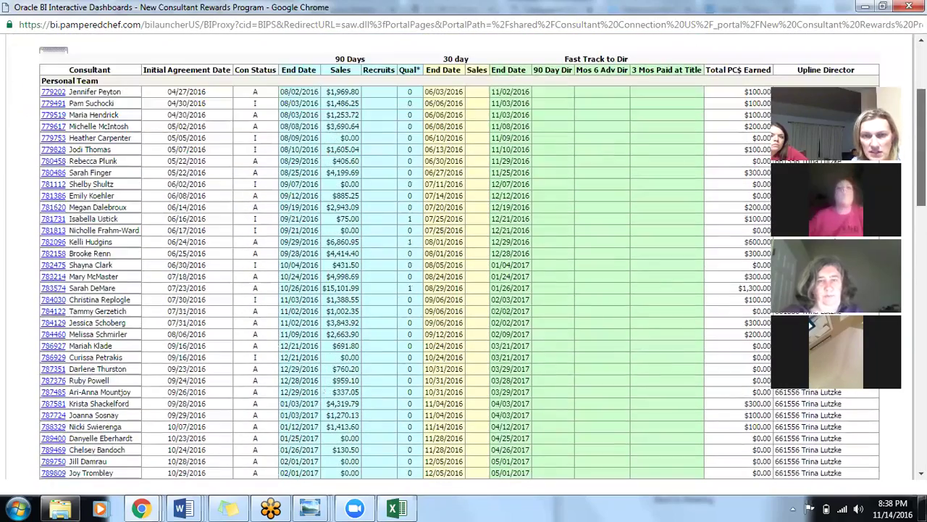
scroll(811, 326, "down", 3)
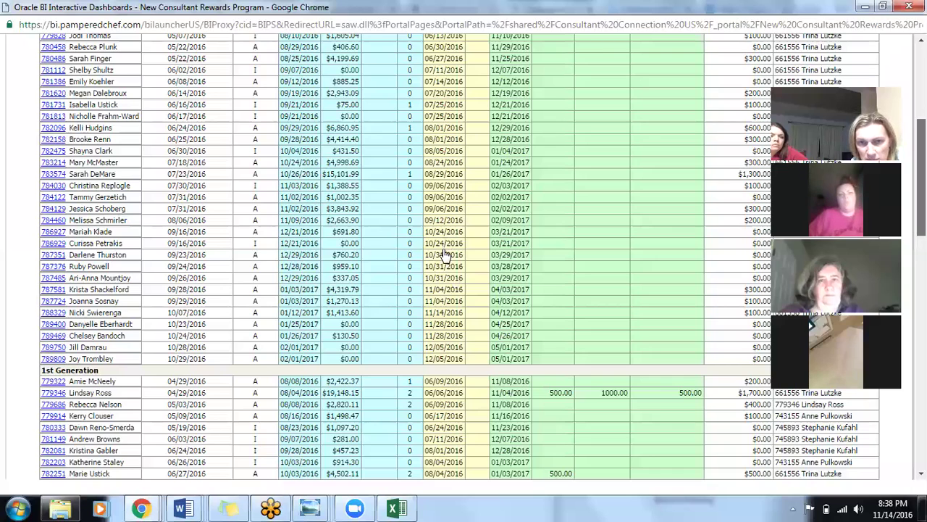
scroll(441, 260, "down", 1)
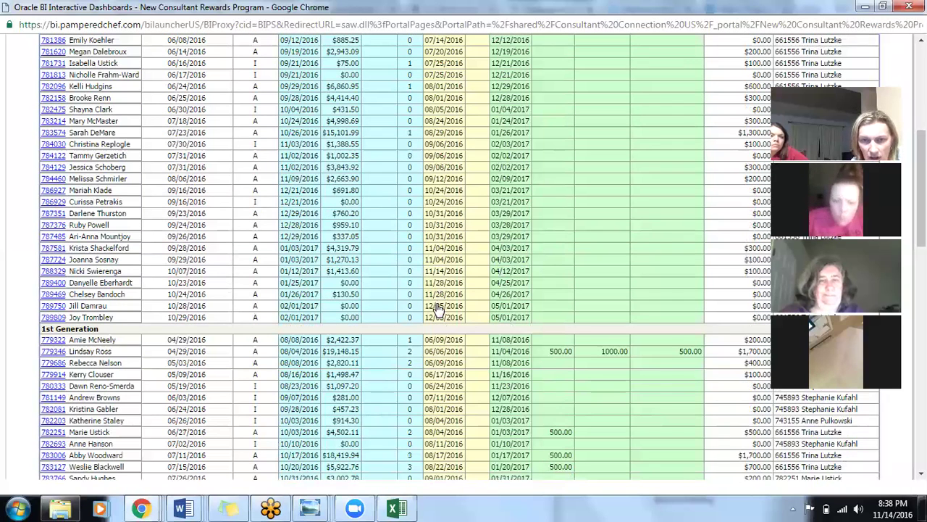
left_click_drag(439, 248, 437, 318)
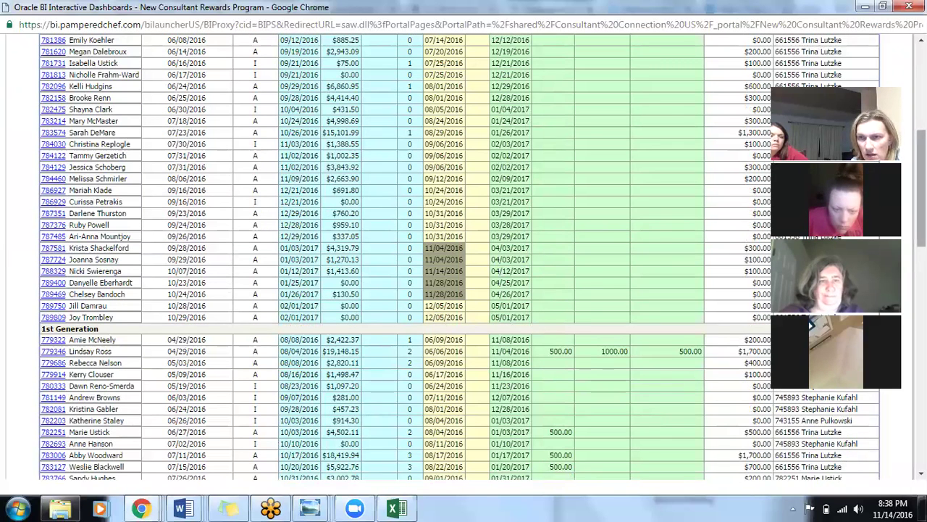
- Examine the 30-day and 90-day end dates and sales of the 1st and 2nd Generation consultants through the report's end
scroll(811, 325, "down", 1)
scroll(811, 325, "down", 4)
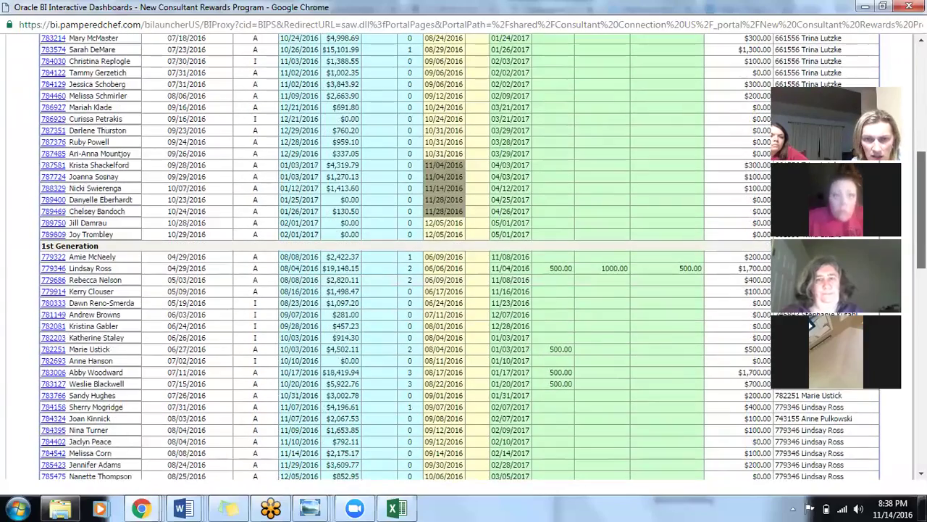
scroll(812, 325, "down", 7)
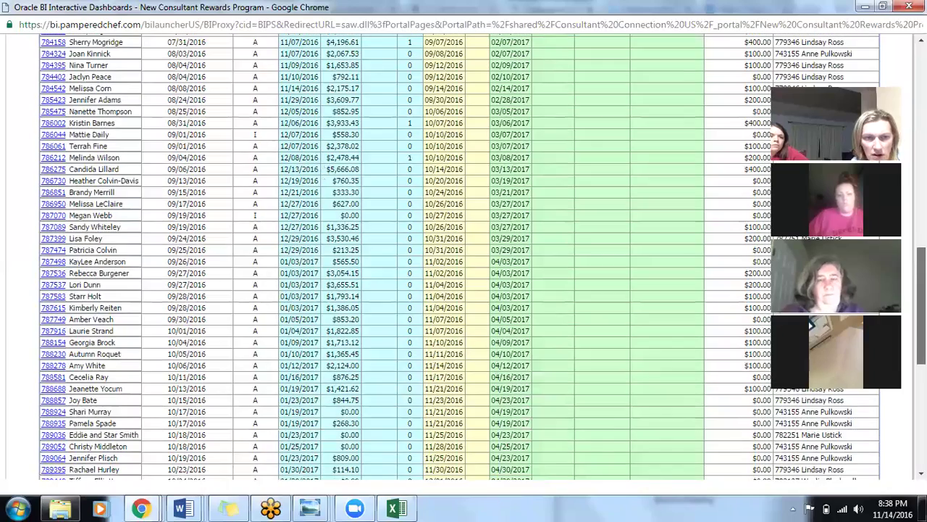
scroll(812, 325, "down", 8)
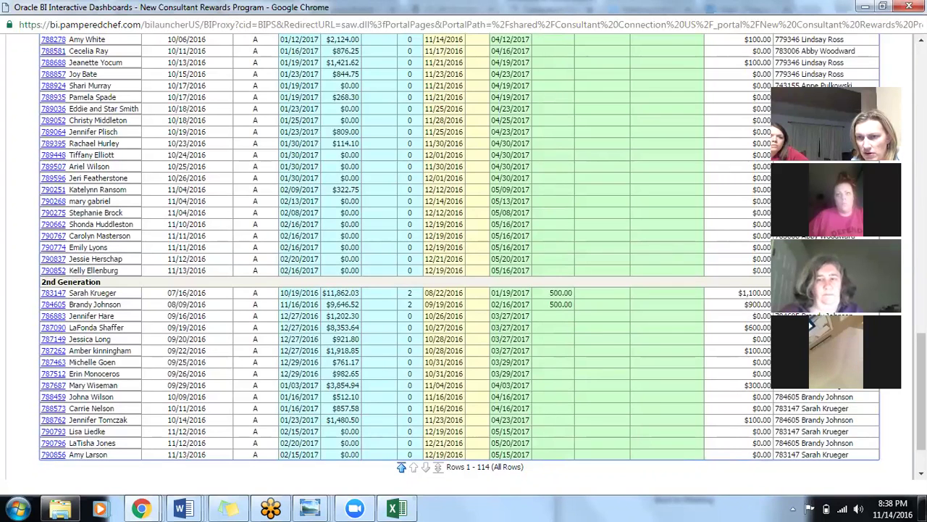
left_click_drag(921, 377, 921, 140)
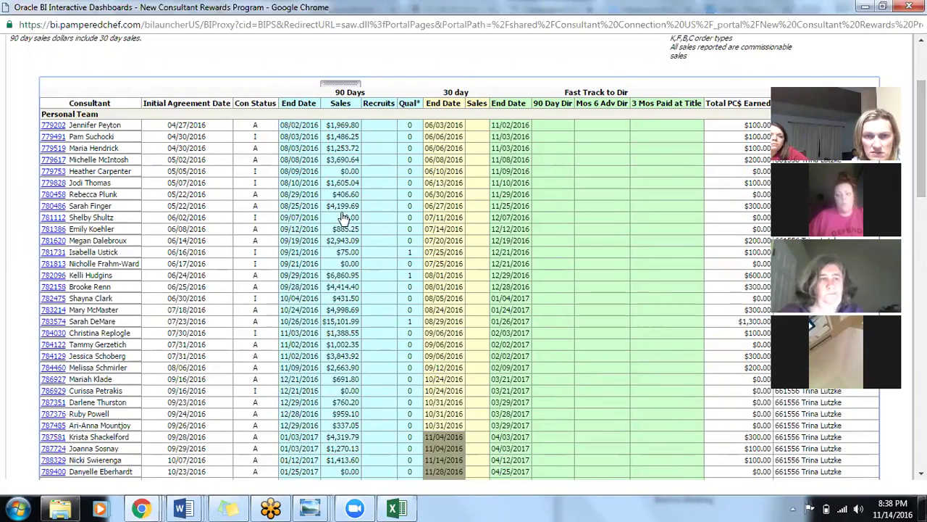
scroll(922, 145, "down", 10)
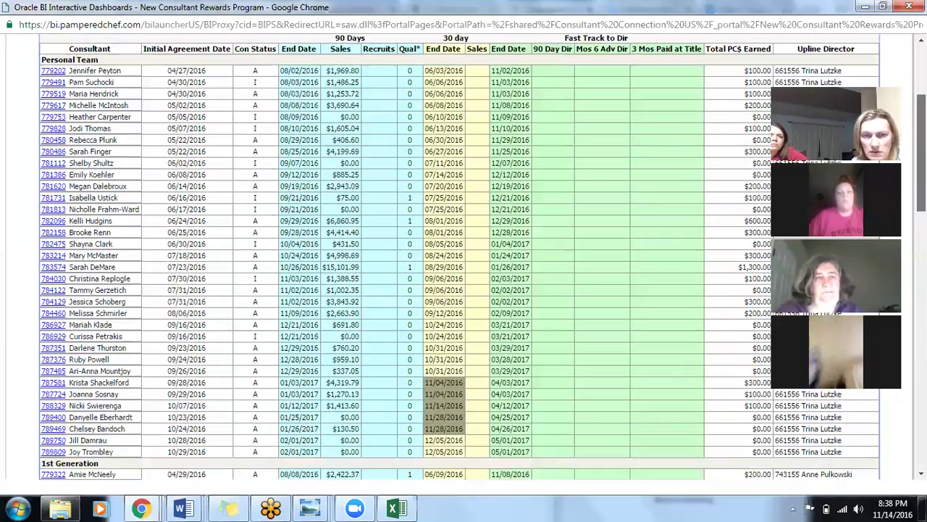
scroll(463, 256, "down", 8)
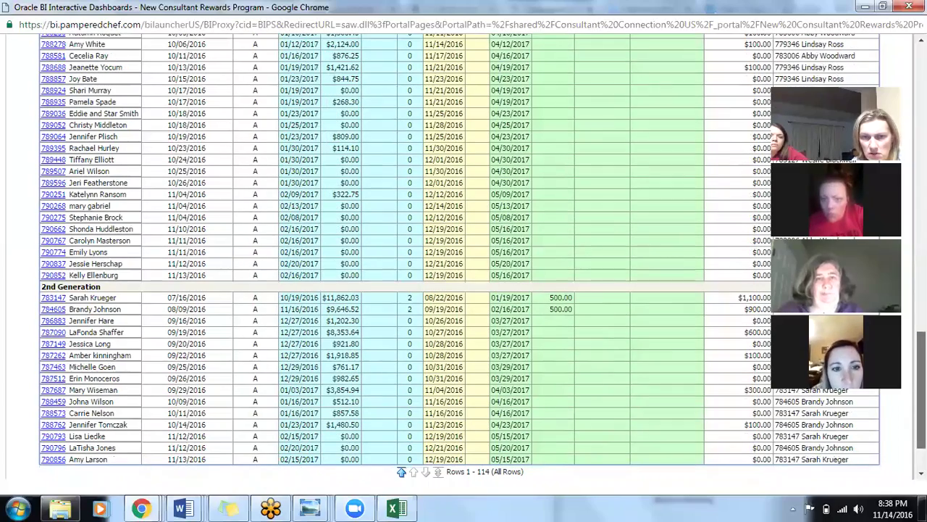
scroll(464, 256, "down", 3)
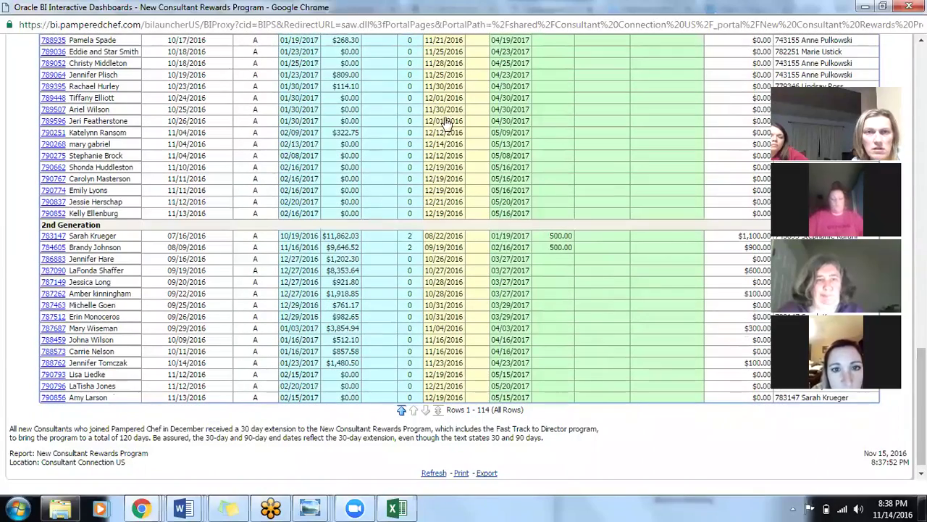
- Minimize the report, switch to the STATS form in Excel, and check the sales and progress bars in rows 13 and 14
left_click(866, 6)
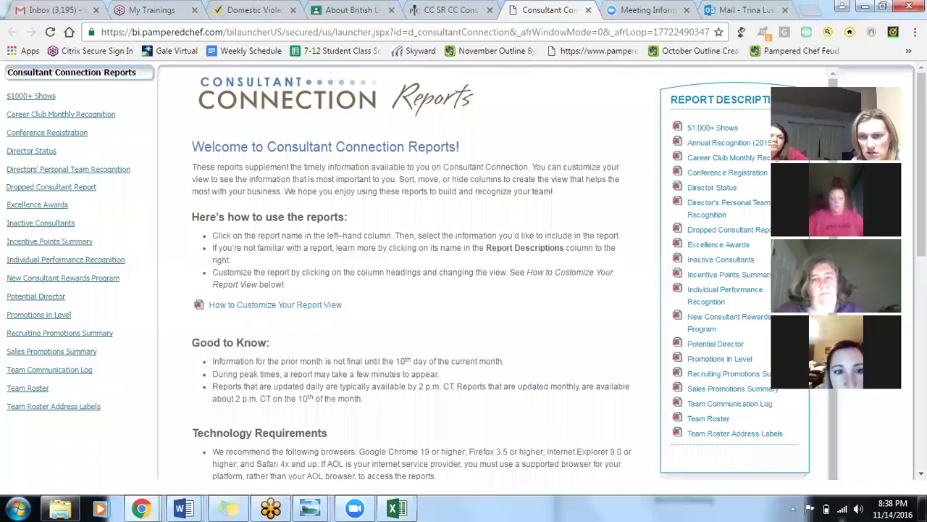
left_click(396, 508)
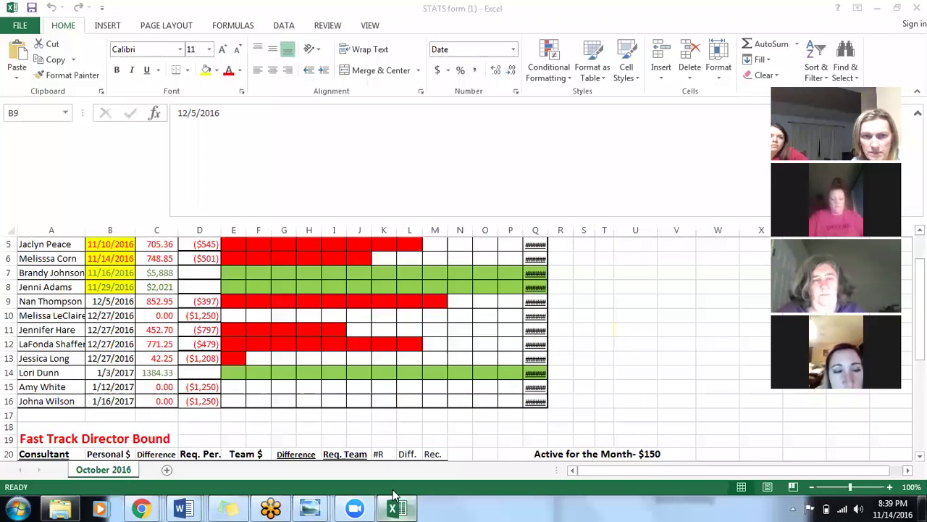
left_click(147, 358)
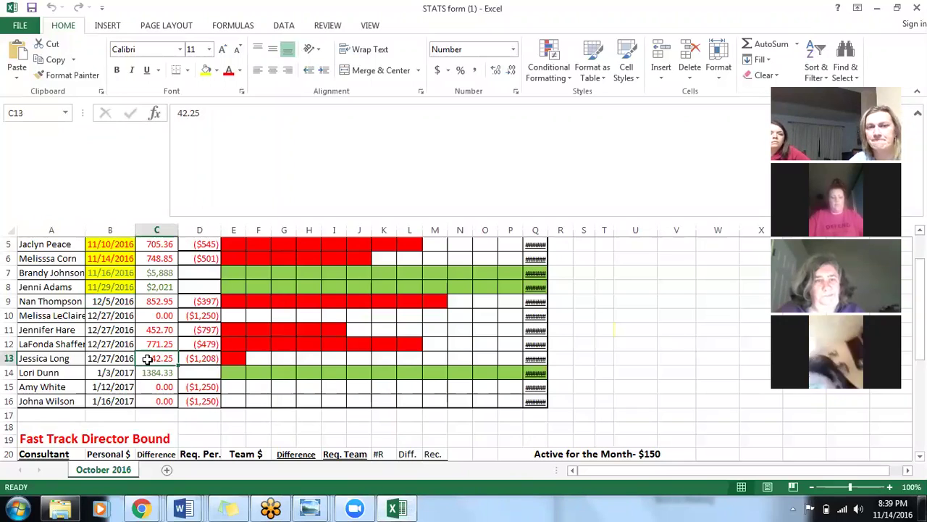
key("Right")
key("Right")
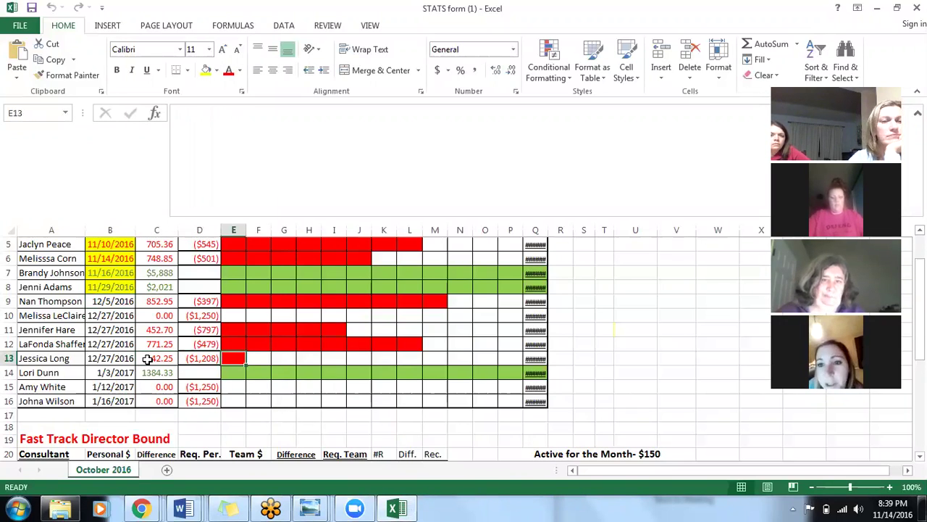
key("Down")
key("Left")
key("Right")
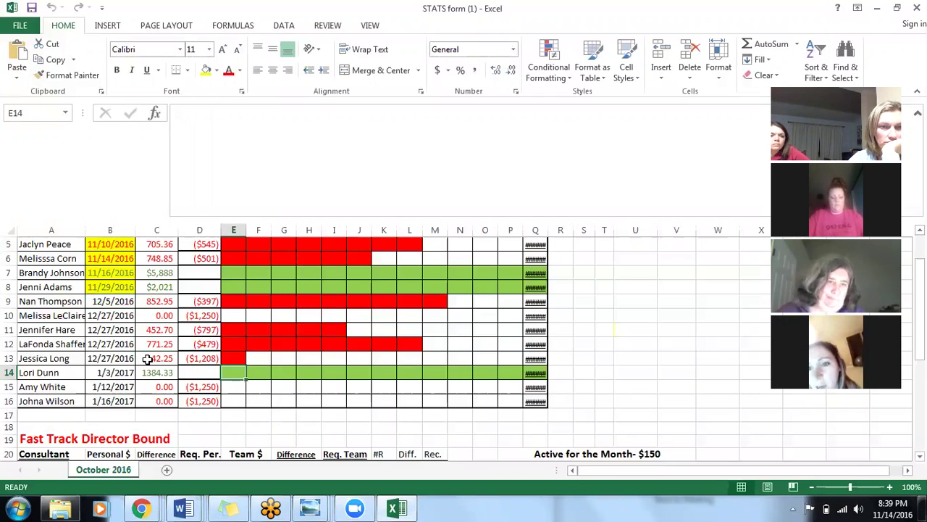
- Look over the Remaining column of the 90 Day-New Consultants table from row 14 up to its top rows
key("Left")
key("Up")
key("Up")
key("Up")
key("Up")
key("Up")
key("Up")
key("Up")
key("Up")
key("Up")
key("Up")
key("Up")
key("Up")
key("Up")
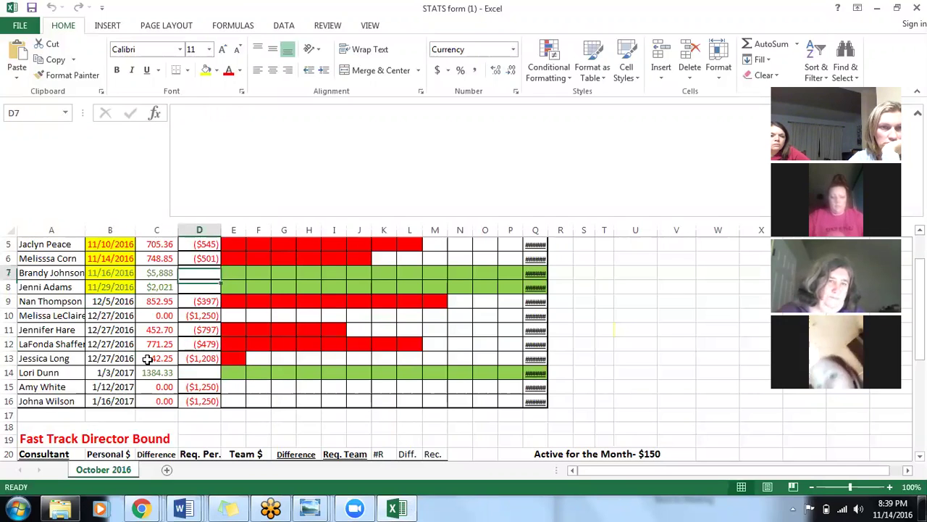
key("Down")
key("Down")
key("Down")
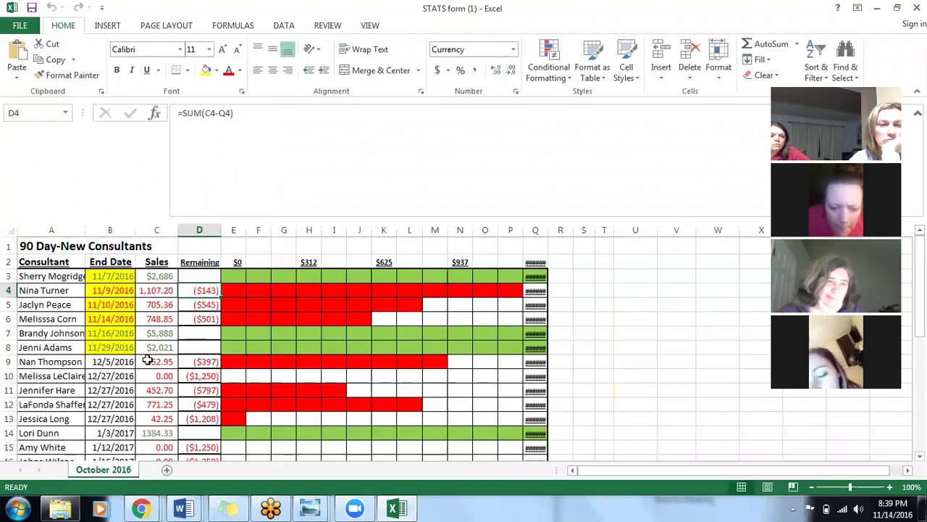
- Compare the Sales amounts with the Remaining amounts for the consultants in rows 4 to 6
key("Left")
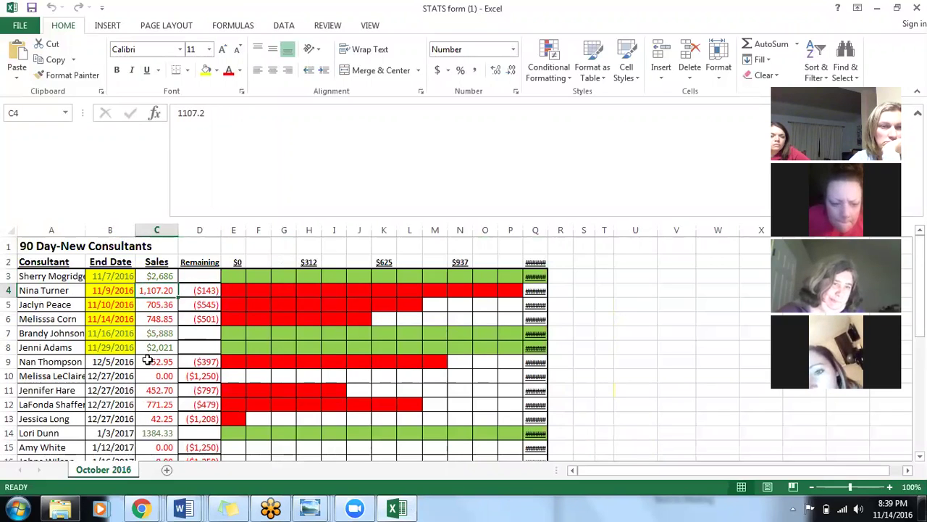
key("Down")
key("Down")
key("Down")
key("Up")
key("Right")
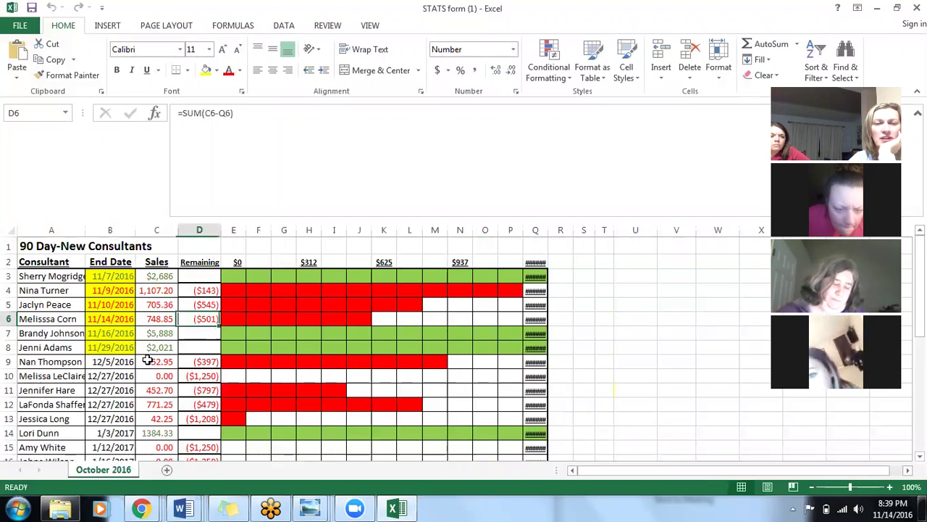
key("Up")
key("Up")
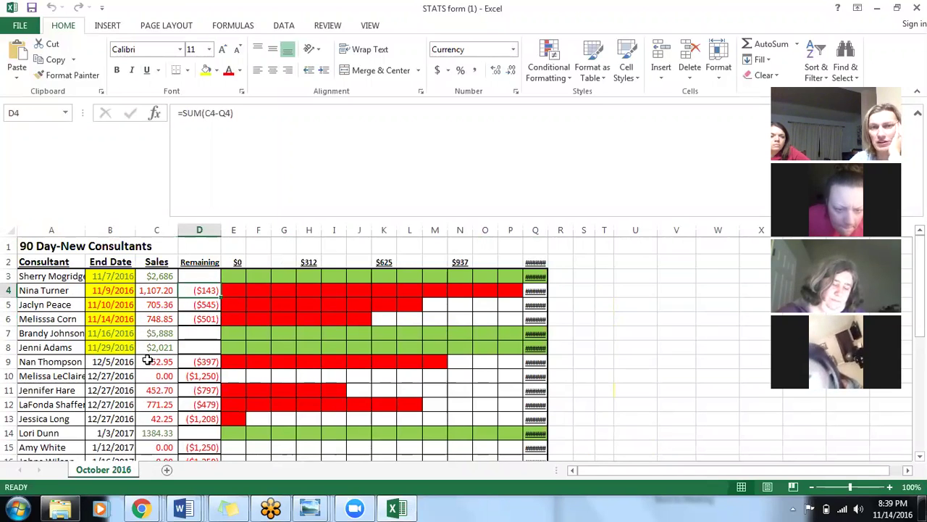
key("Down")
key("Left")
key("Up")
key("Down")
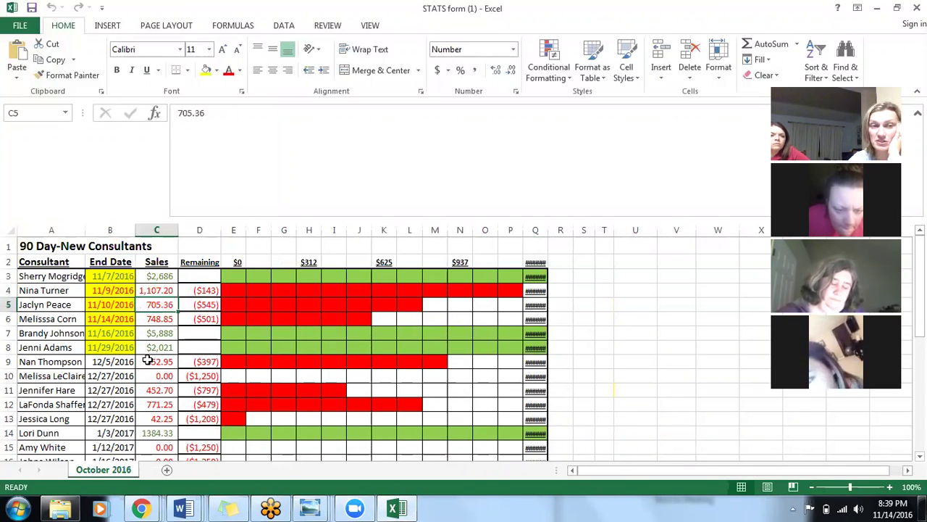
key("Up")
key("Right")
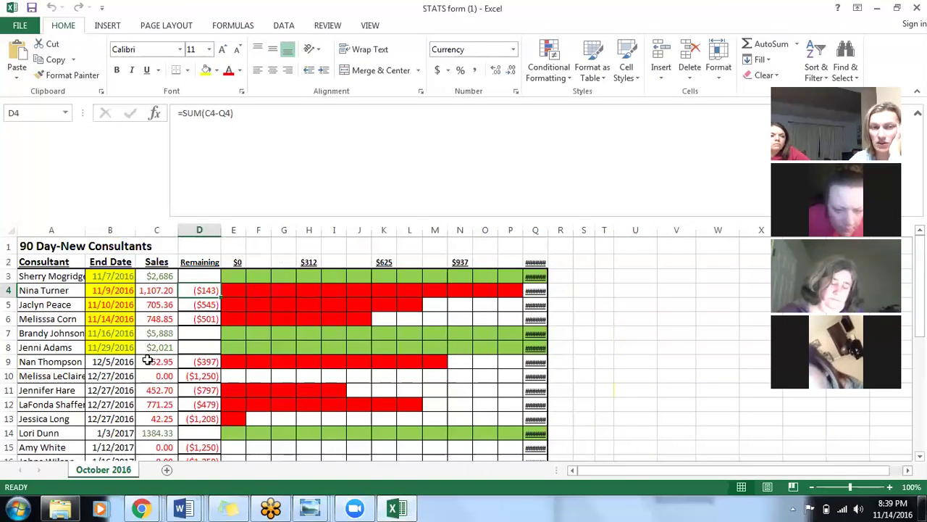
key("Down")
key("Down")
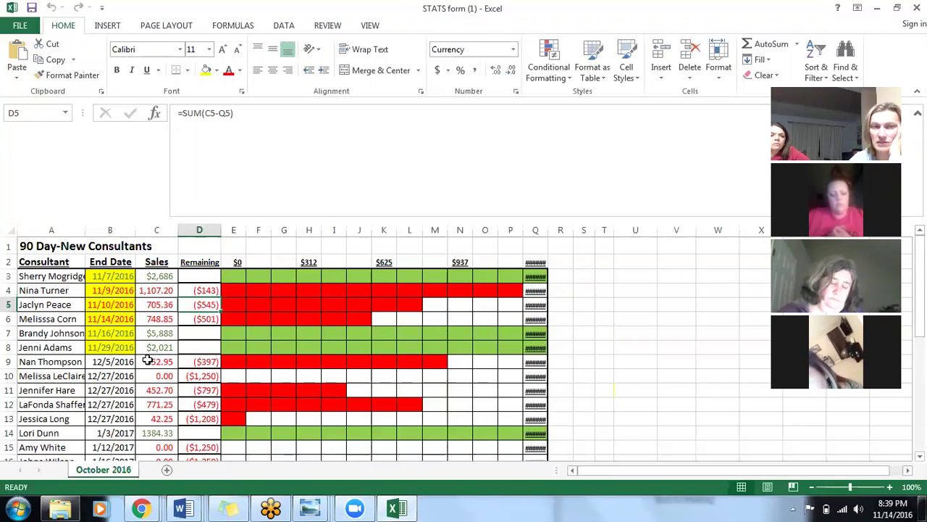
key("Up")
key("Up")
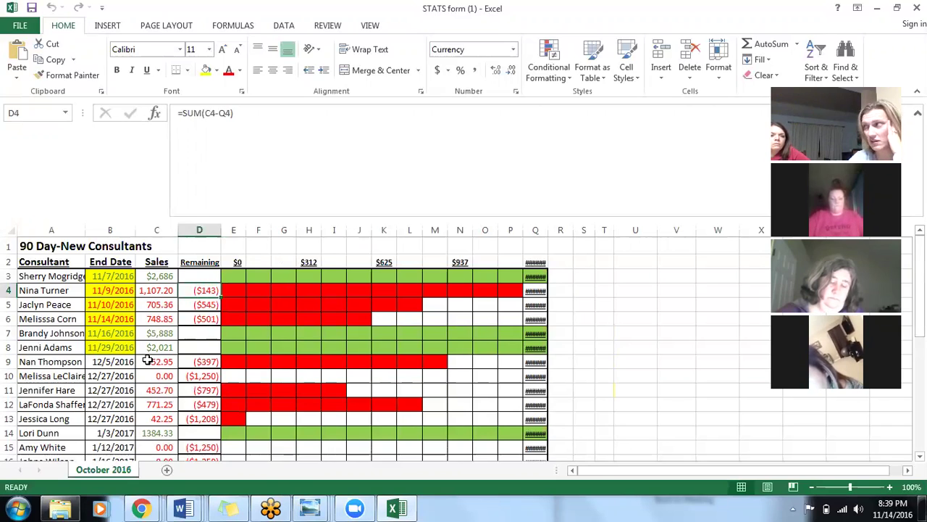
key("Down")
key("Down")
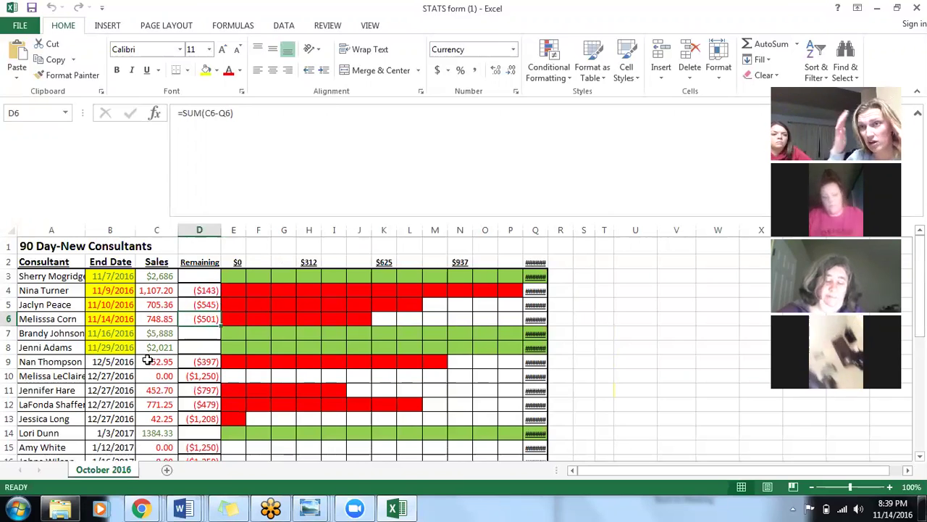
- Review the Remaining and Sales amounts down to the end of the 90-day table and back up to the top
key("Down")
key("Down")
key("Down")
key("Down")
key("Down")
key("Left")
key("Down")
key("Down")
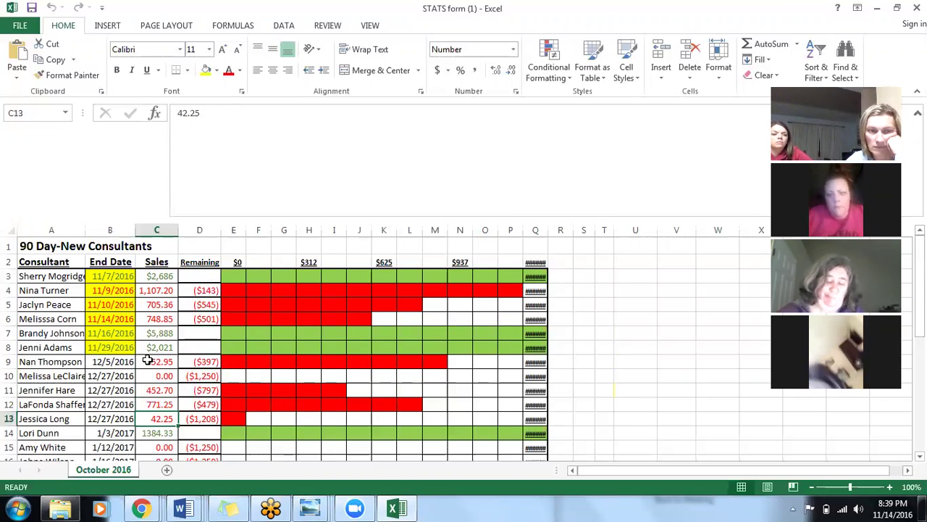
key("Down")
key("Down")
key("Down")
key("Down")
key("Down")
key("Down")
key("Up")
key("Up")
key("Up")
key("Up")
key("Up")
key("Up")
key("Up")
key("Up")
key("Up")
key("Up")
key("Up")
key("Up")
key("Up")
key("Up")
key("Up")
key("Up")
key("Up")
- Check the highlighted end dates down to row 8 and the matching consultant names in the 90-day table
key("Left")
key("Down")
key("Down")
key("Down")
key("Down")
key("Down")
key("Down")
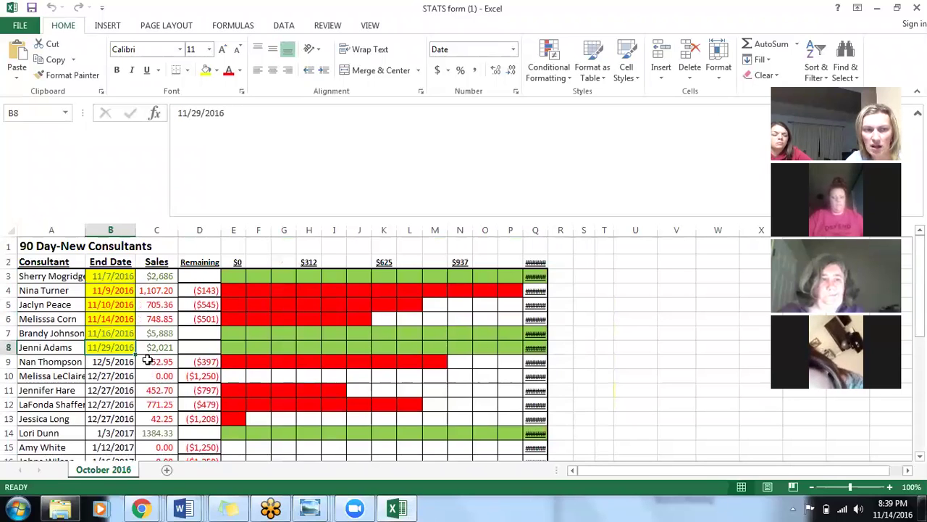
key("Left")
key("Up")
key("Up")
key("Up")
key("Up")
key("Up")
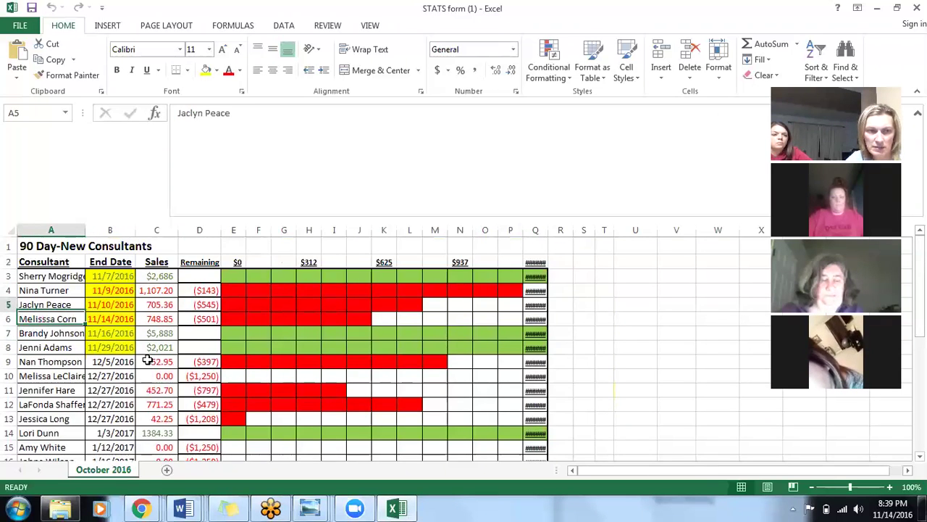
- Review the highlighted end dates in rows 3 to 8 of the 90 Day-New Consultants table
key("Right")
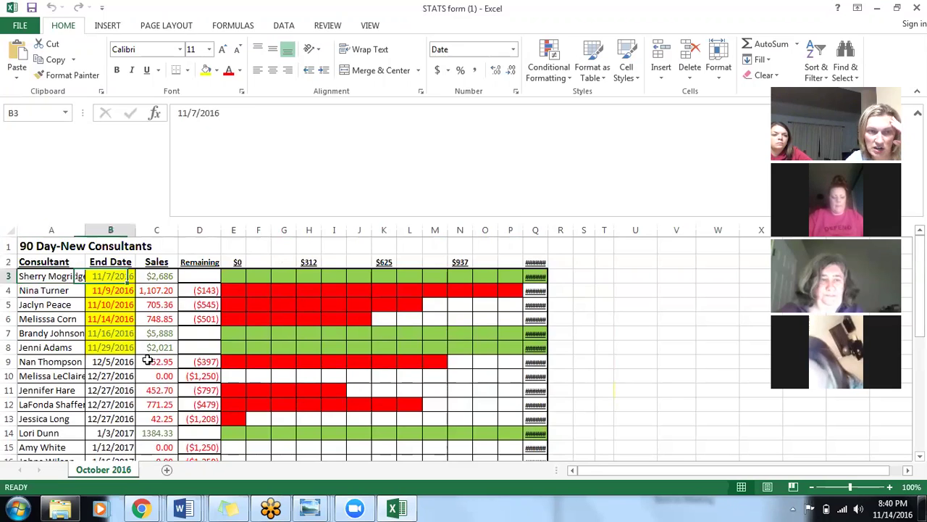
key("Down")
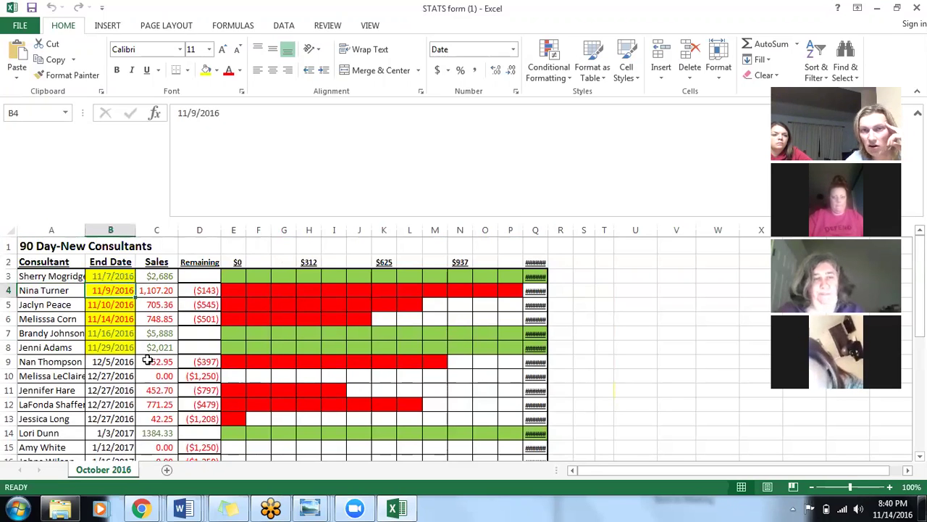
key("Down")
key("Down")
key("Down")
key("Down")
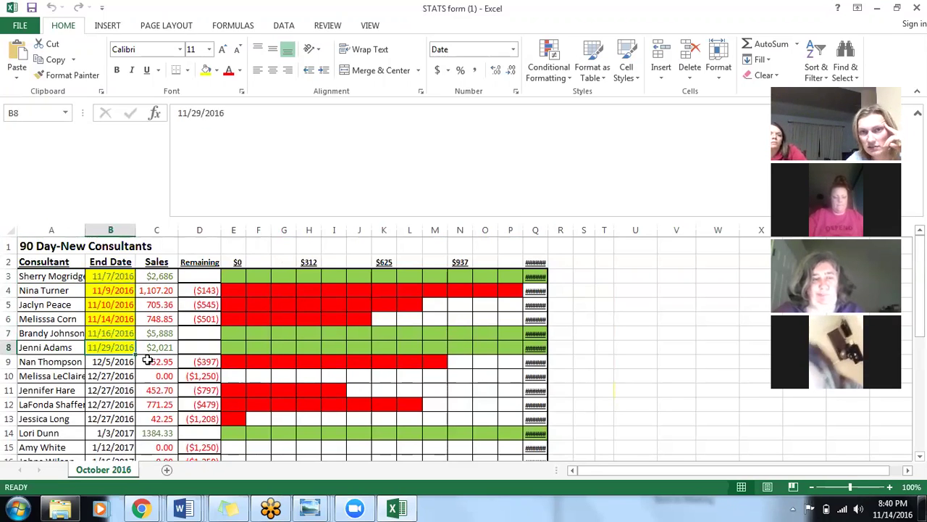
key("Up")
key("Up")
key("Up")
key("Up")
key("Up")
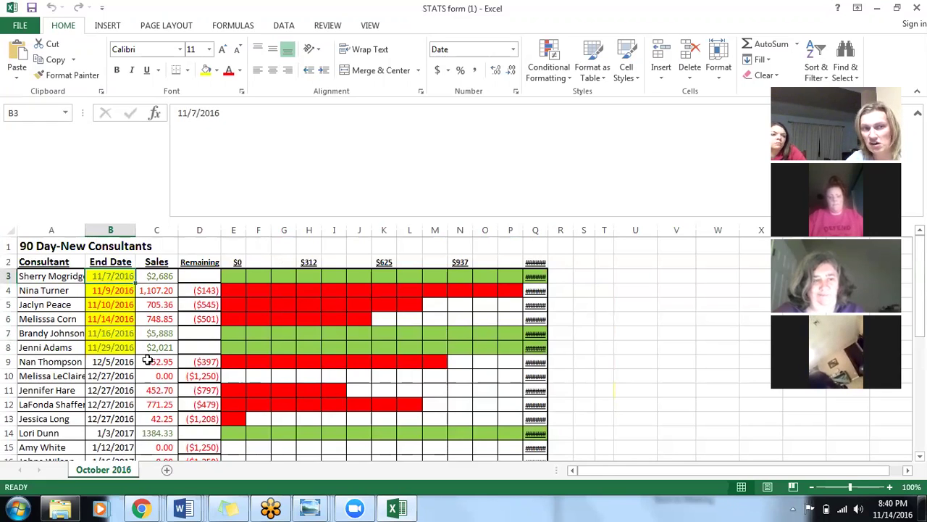
key("Down")
key("Down")
key("Down")
key("Down")
key("Down")
key("Down")
key("Up")
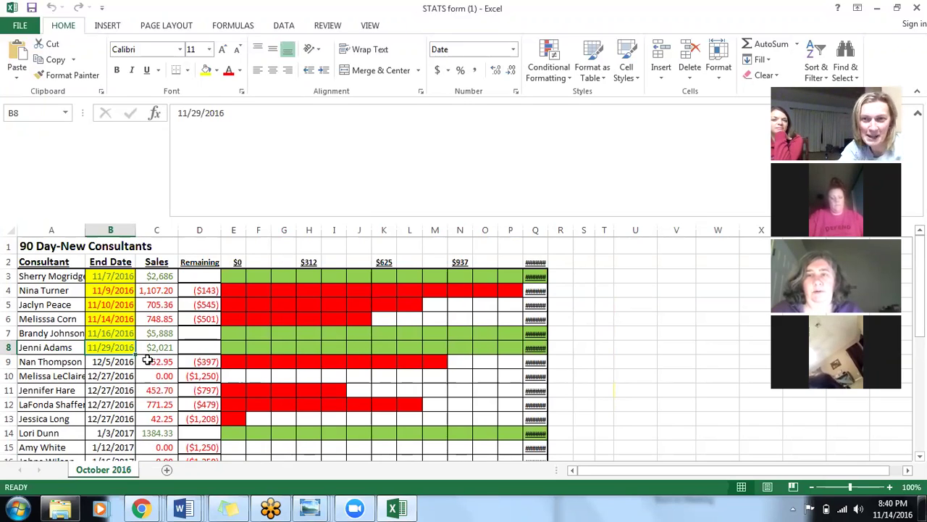
- Follow the End Date column down to row 16 and continue to the Fast Track Director Bound table
key("Up")
key("Up")
key("Down")
key("Down")
key("Down")
key("Down")
key("Down")
key("Down")
key("Down")
key("Down")
key("Down")
key("Down")
key("Down")
key("Down")
key("Down")
key("Down")
key("Down")
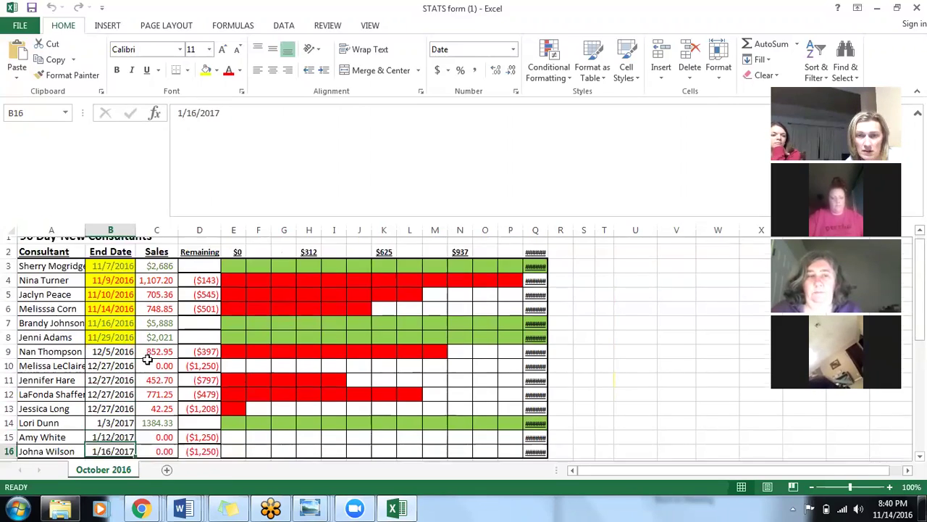
key("Down")
key("Down")
key("Down")
key("Down")
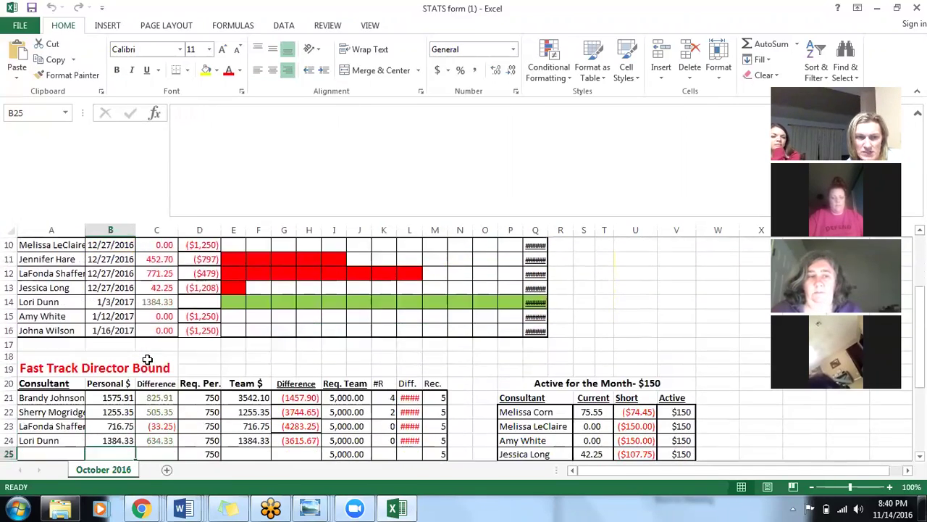
- Examine the consultants and their Personal $ amounts in rows 21 to 24 of the Fast Track Director Bound table
key("Up")
key("Up")
key("Up")
key("Up")
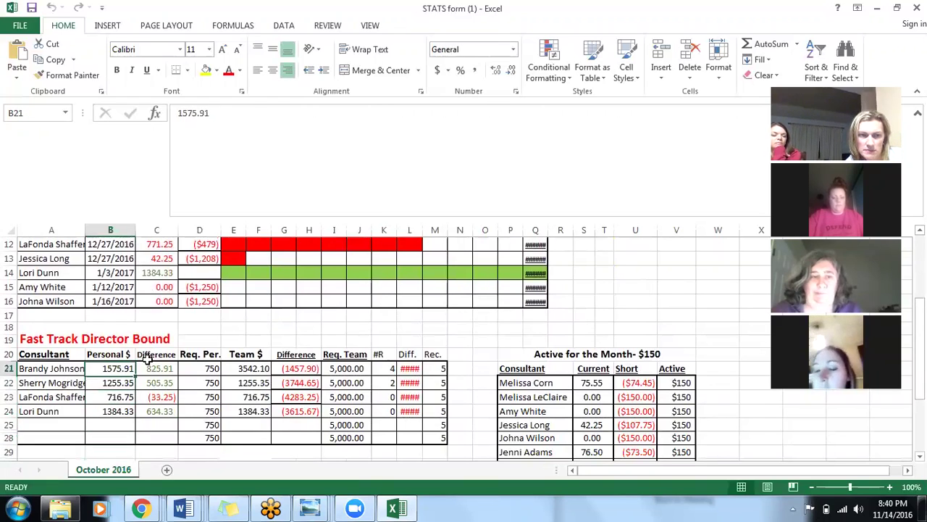
key("Left")
key("Right")
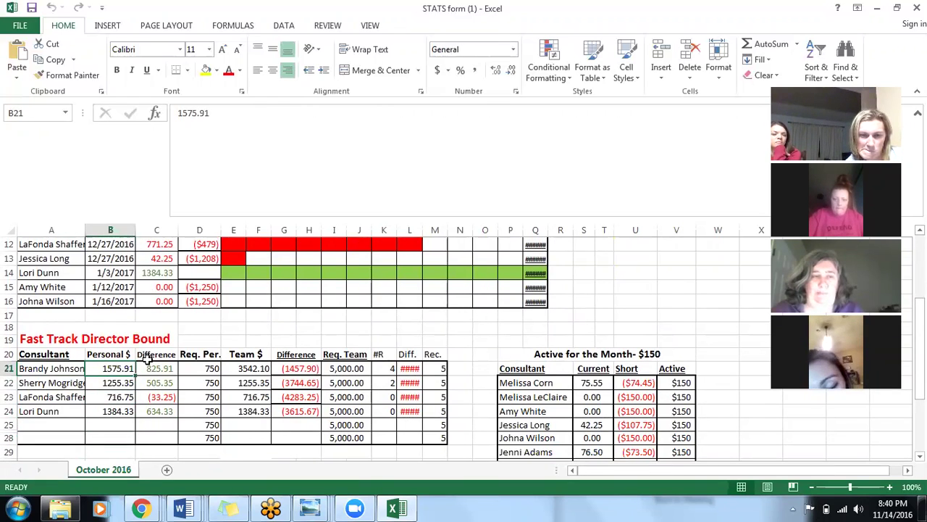
key("Left")
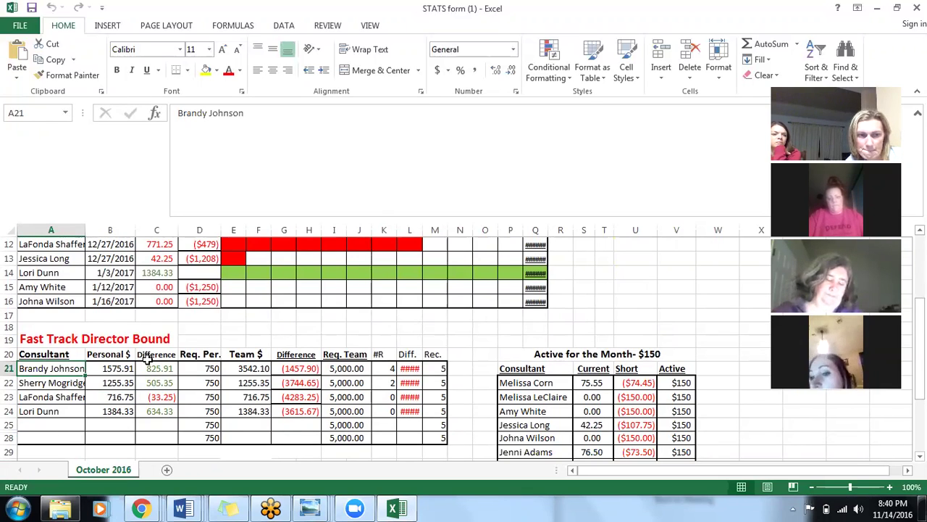
key("Down")
key("Down")
key("Down")
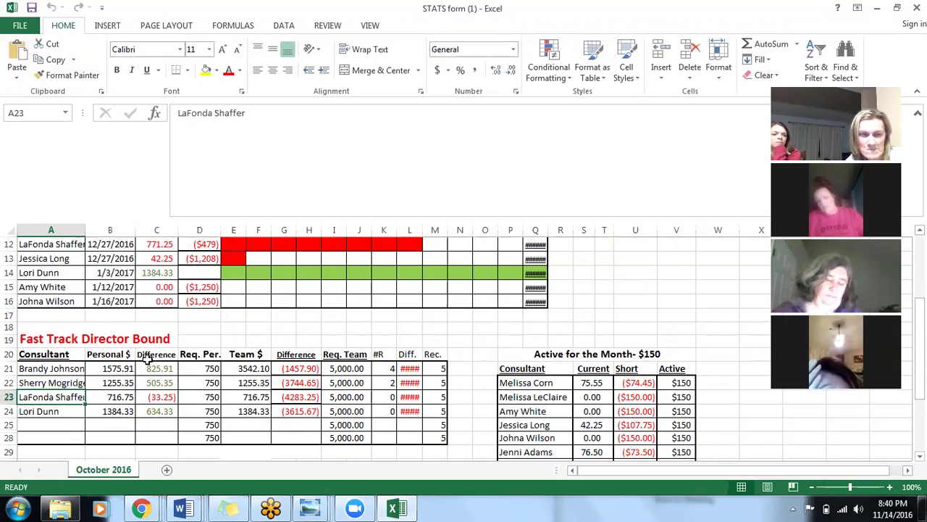
key("Right")
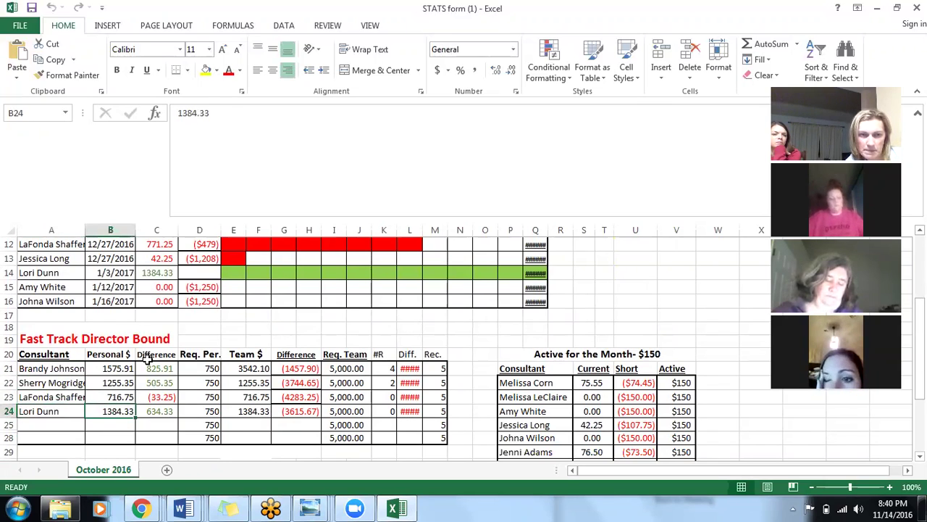
- Compare the personal Difference, required personal amount and Team $ in row 21 of the Fast Track Director Bound table
key("Up")
key("Up")
key("Up")
key("Right")
key("Right")
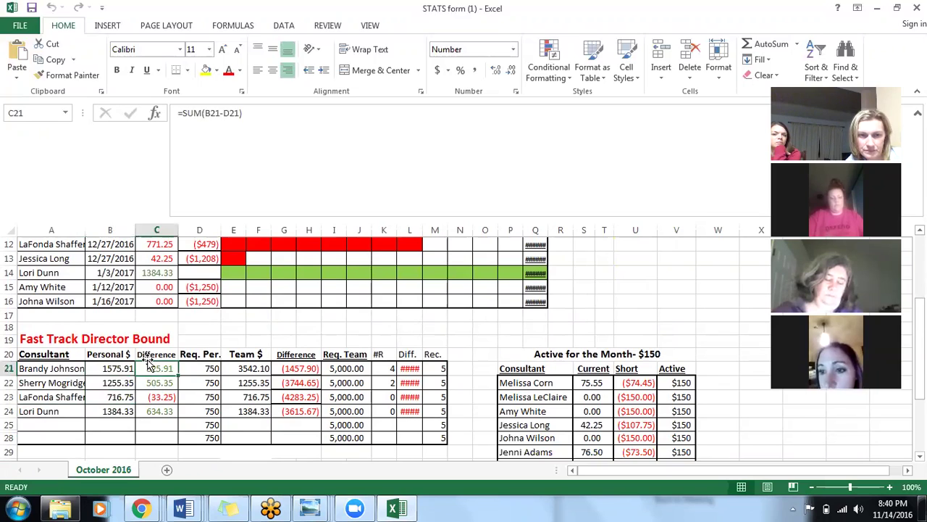
key("Right")
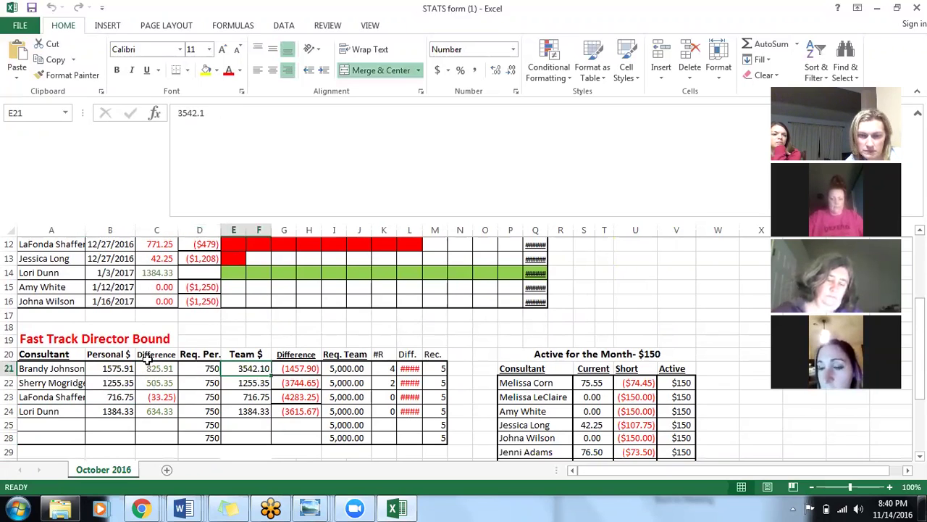
key("Right")
key("Left")
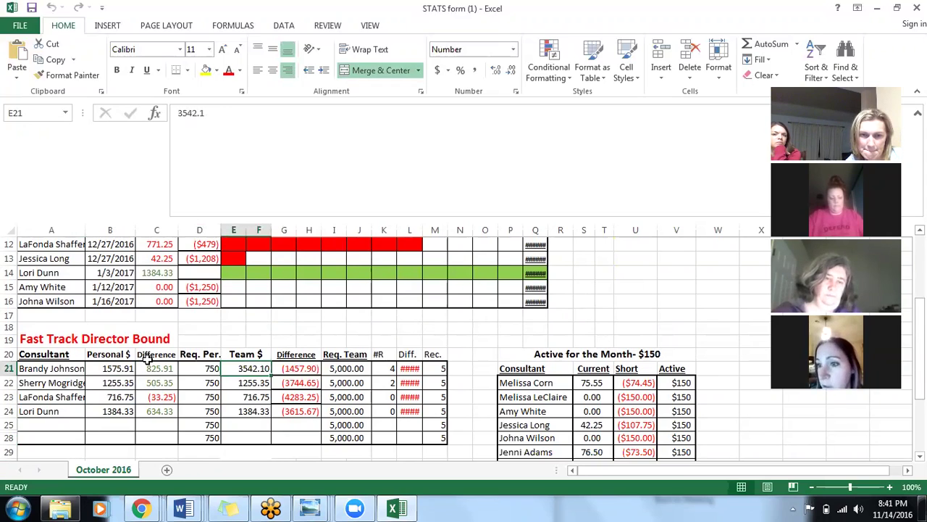
- Check the required team amount, the #R count and the Rec. requirement for the consultant in row 21
key("Right")
key("Right")
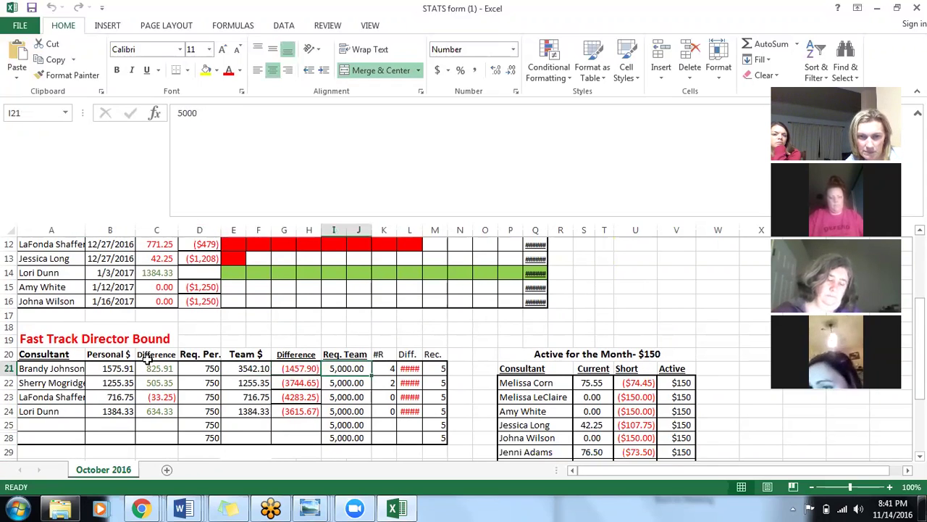
key("Right")
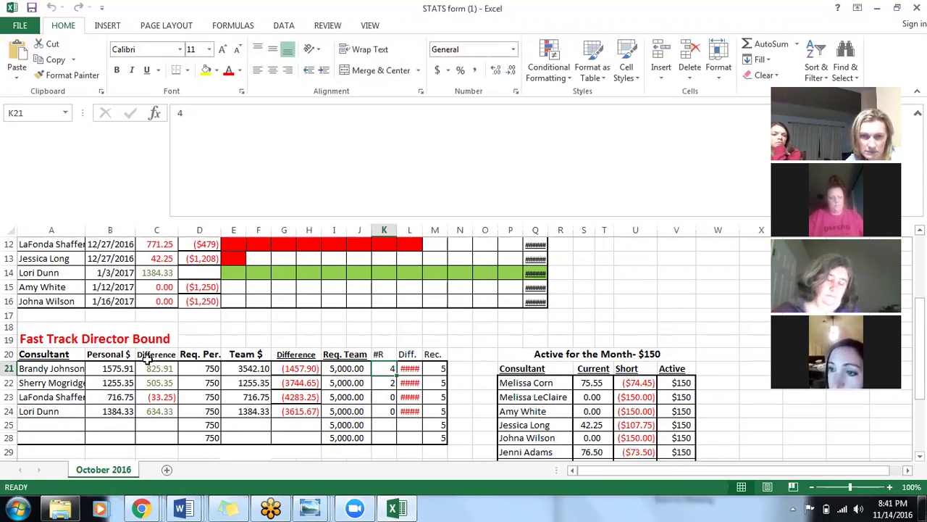
key("Down")
key("Up")
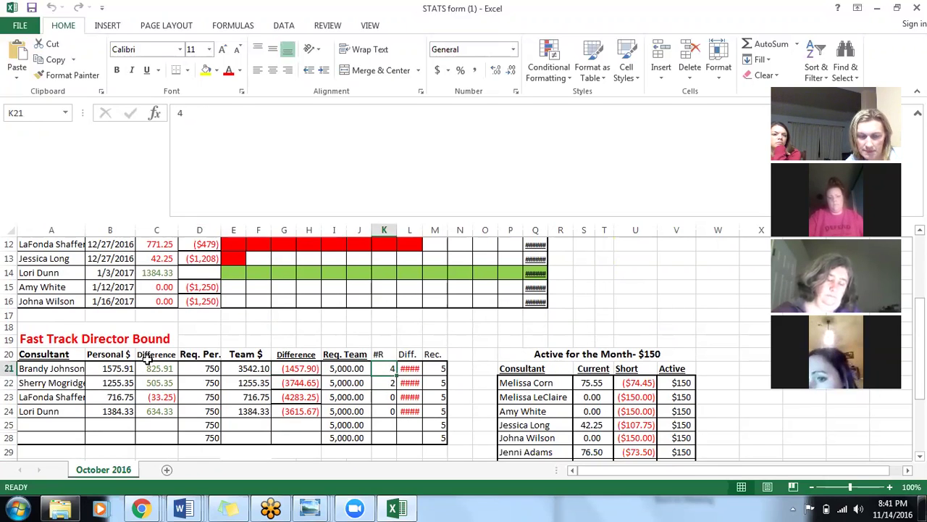
key("Right")
key("Right")
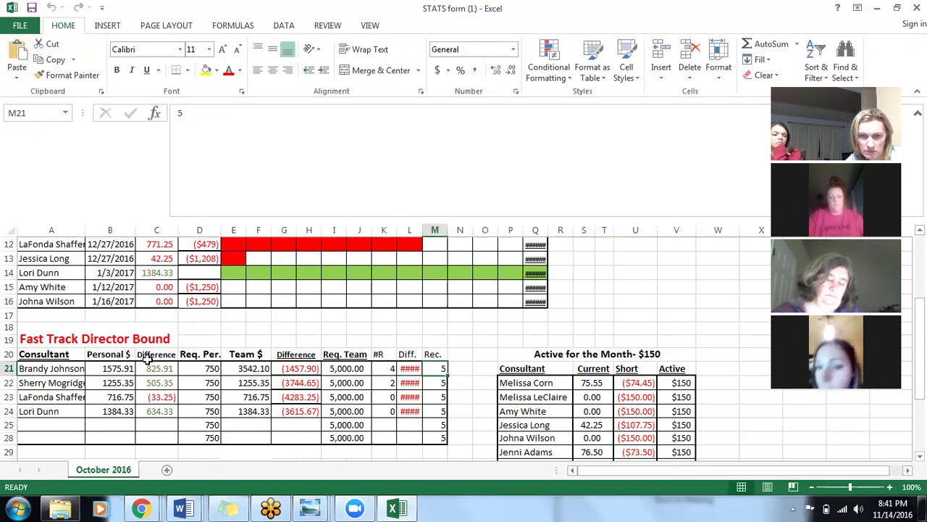
- Look over the Rec. column down through the Director Bound table to its last row, 37
key("Down")
key("Down")
key("Down")
key("Down")
key("Down")
key("Down")
key("Down")
key("Down")
key("Down")
key("Down")
key("Down")
key("Down")
key("Down")
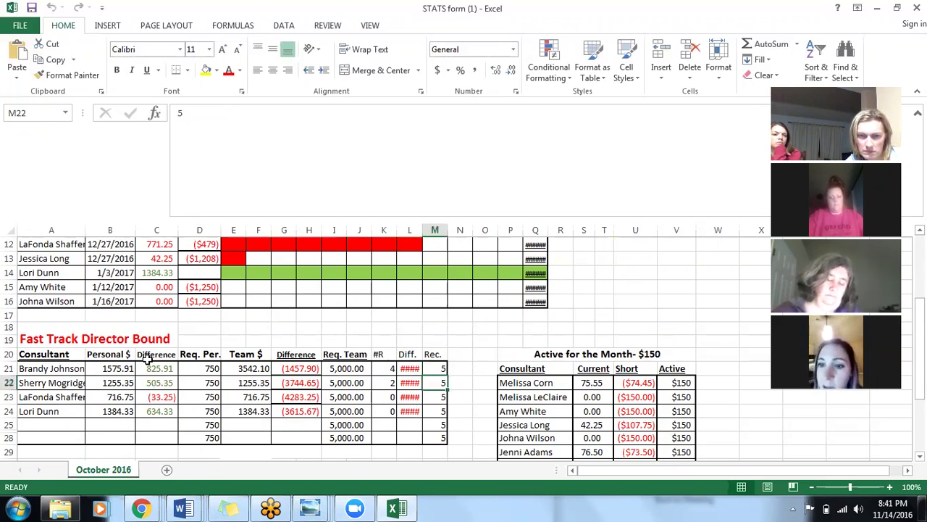
key("Down")
key("Down")
key("Down")
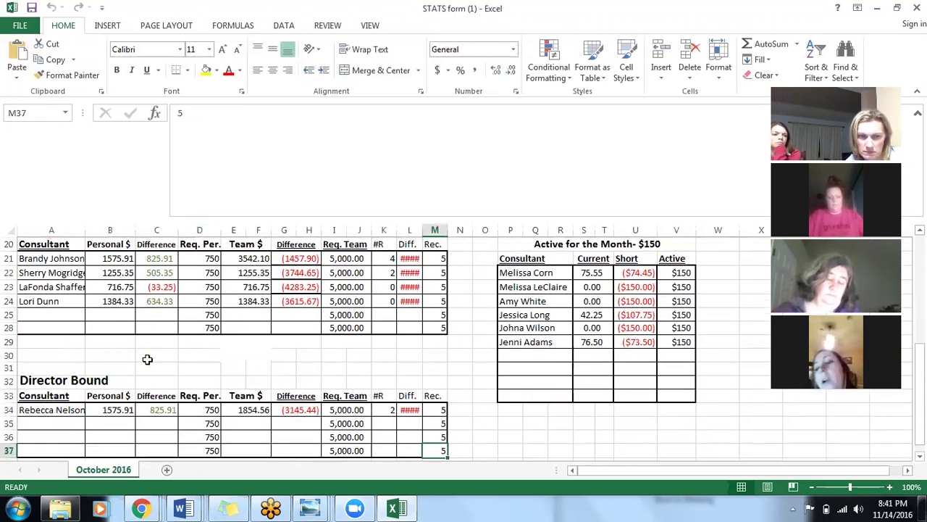
key("Up")
key("Up")
key("Up")
key("Up")
key("Up")
key("Up")
key("Up")
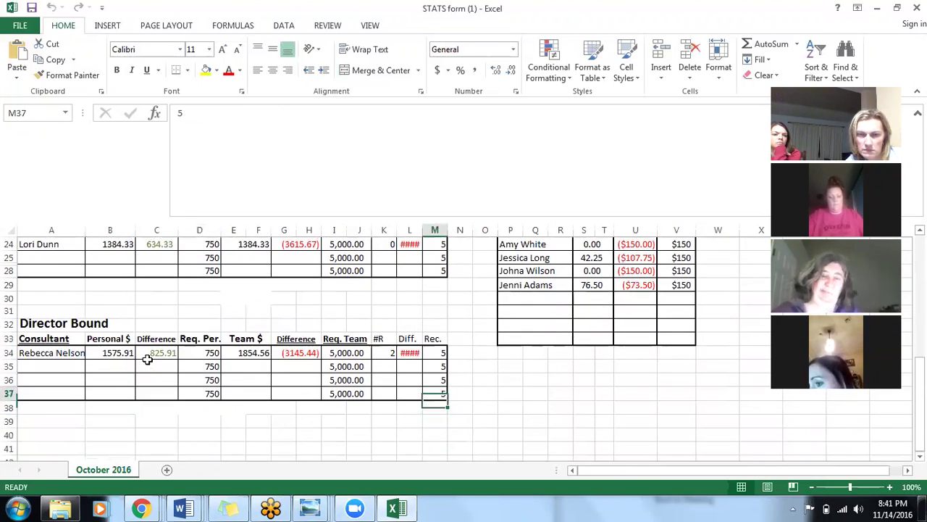
- Review the consultants listed in the Active for the Month- $150 table from its heading down to row 29
key("Right")
key("Right")
key("Right")
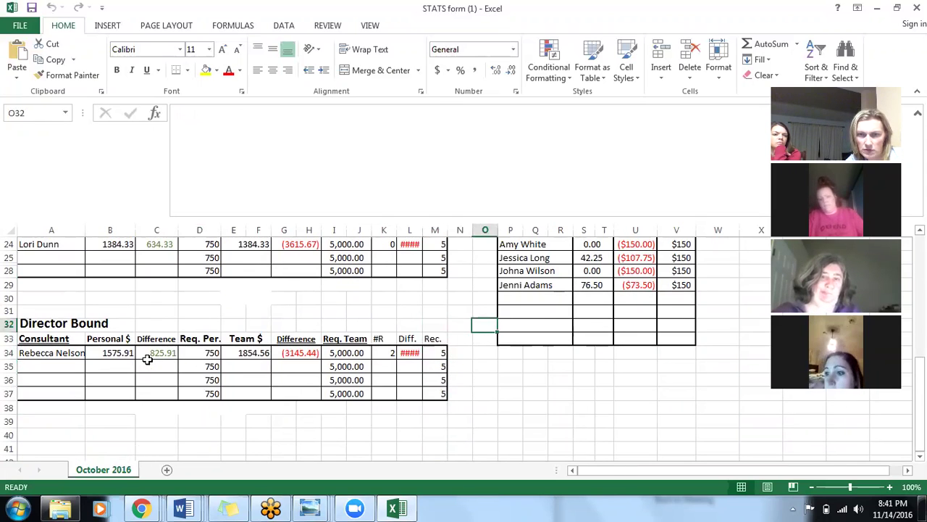
key("Up")
key("Up")
key("Up")
key("Up")
key("Up")
key("Up")
key("Up")
key("Up")
key("Up")
key("Up")
key("Up")
key("Up")
key("Up")
key("Up")
key("Down")
key("Down")
key("Down")
key("Down")
key("Down")
key("Down")
key("Down")
key("Down")
key("Down")
key("Down")
key("Down")
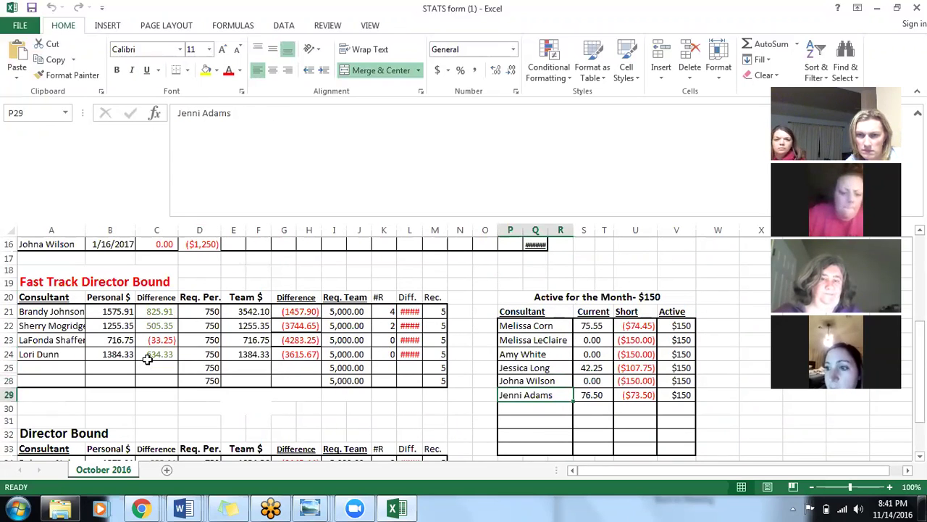
key("Up")
key("Up")
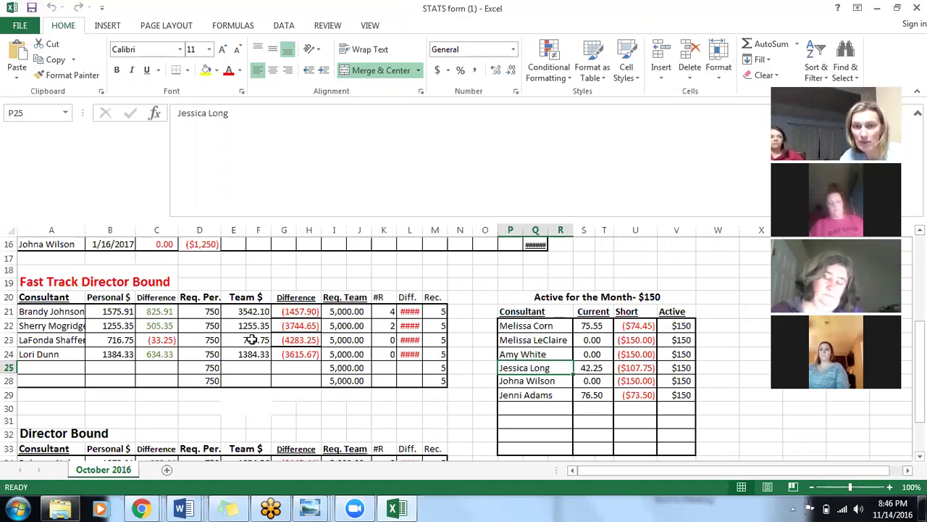
- Inspect the Diff. formulas and hidden values in rows 21 to 24 of the Fast Track Director Bound table
left_click(410, 311)
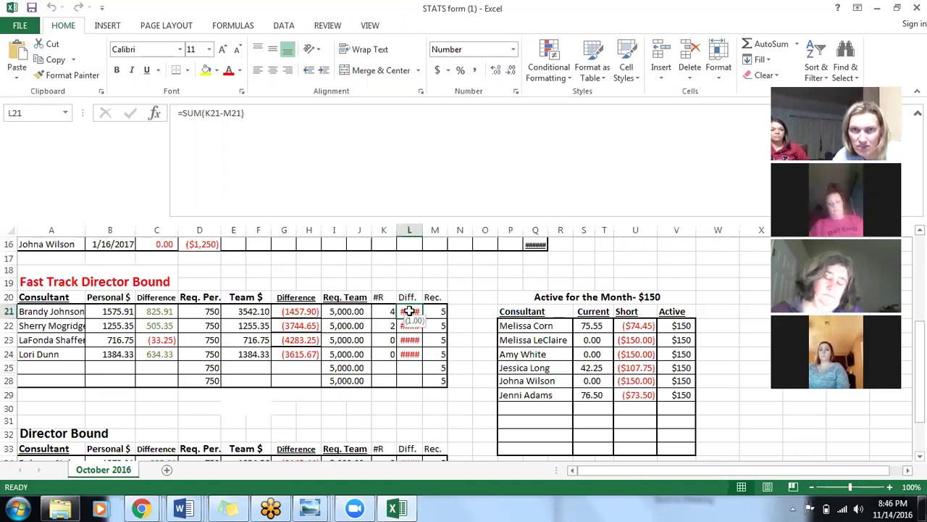
key("Down")
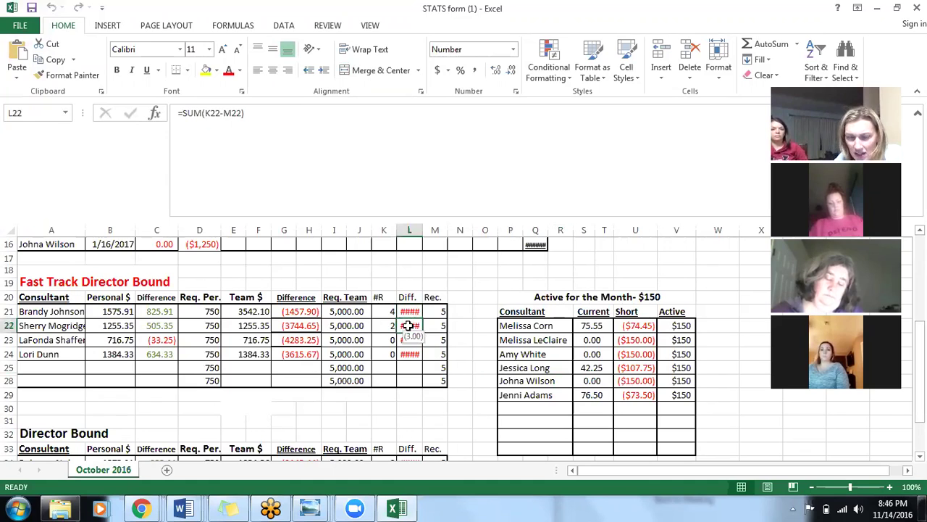
left_click(410, 310)
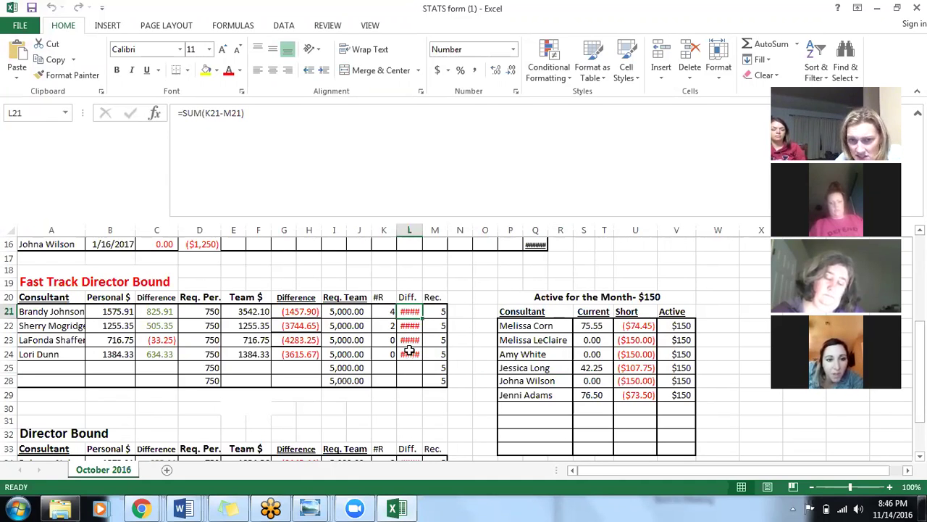
key("Down")
key("Down")
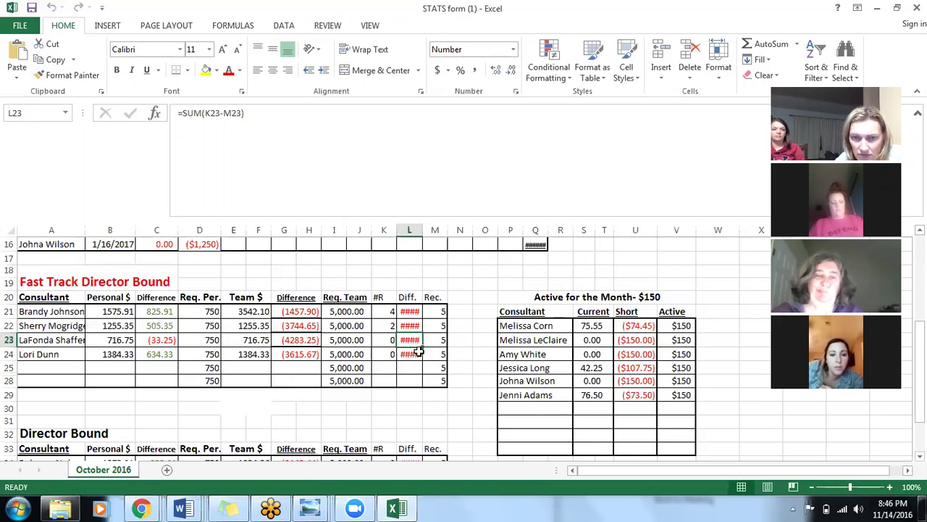
left_click(417, 353)
key("Up")
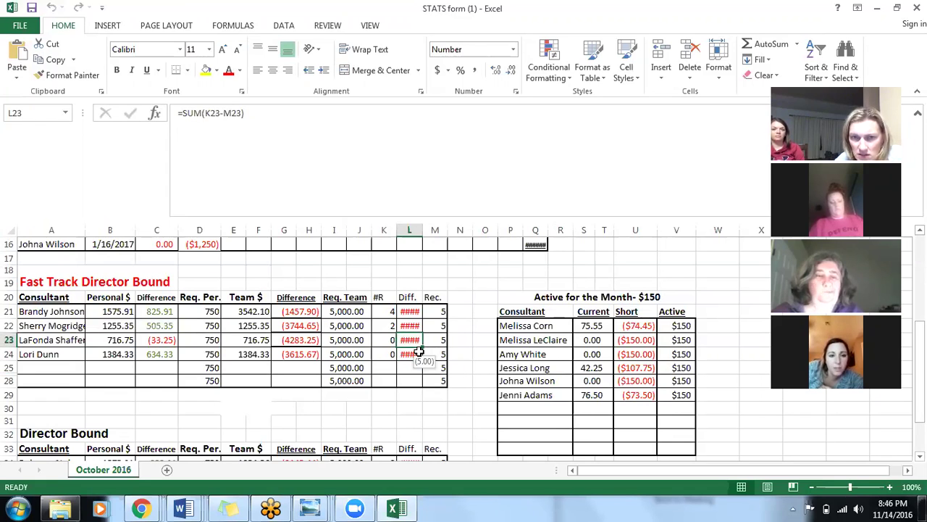
left_click(410, 310)
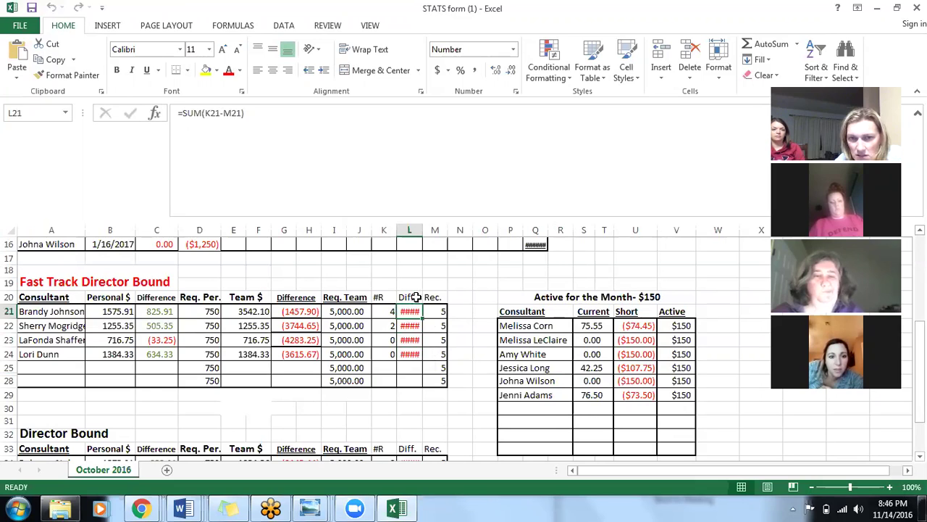
- Widen column L so the Diff. values in the Fast Track Director Bound table fit
left_click(416, 297)
left_click_drag(427, 305, 453, 305)
left_click(494, 288)
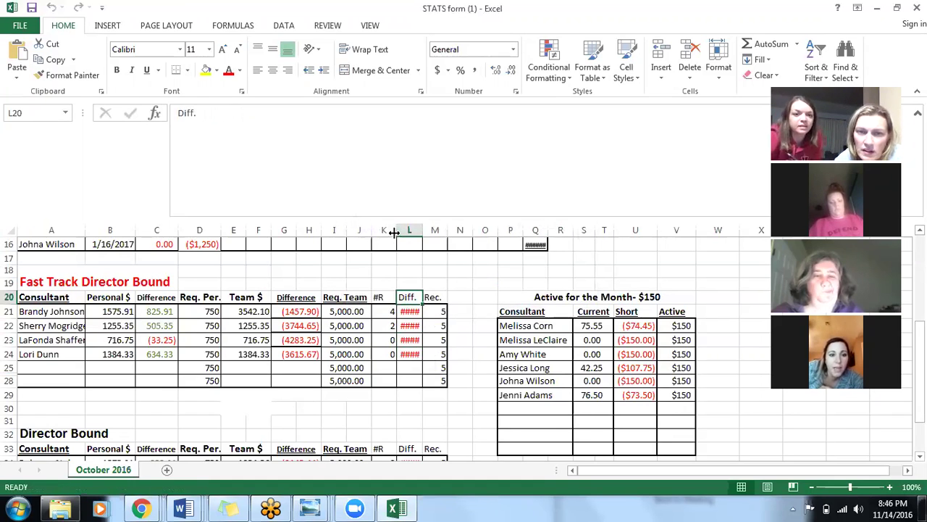
left_click_drag(395, 230, 396, 230)
left_click_drag(421, 230, 433, 230)
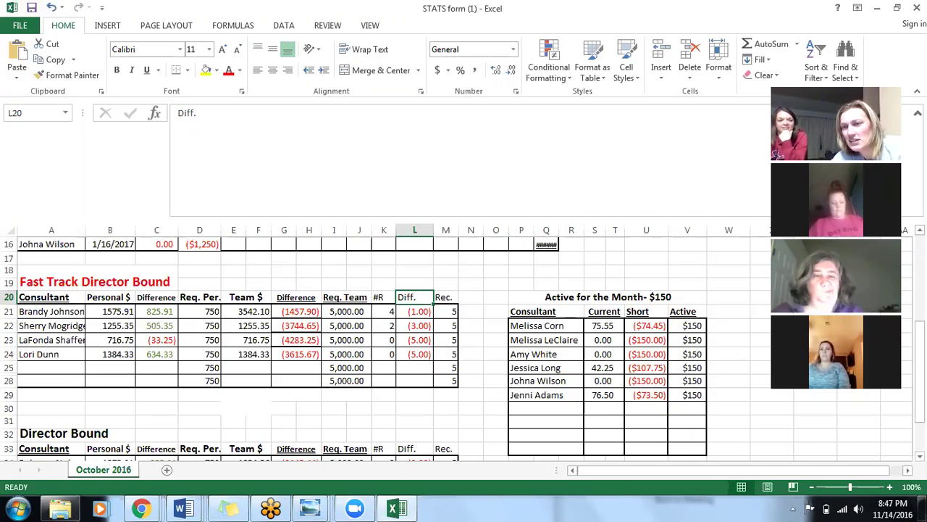
- Return to the 90 Day-New Consultants table at the start of the sheet
scroll(624, 329, "up", 4)
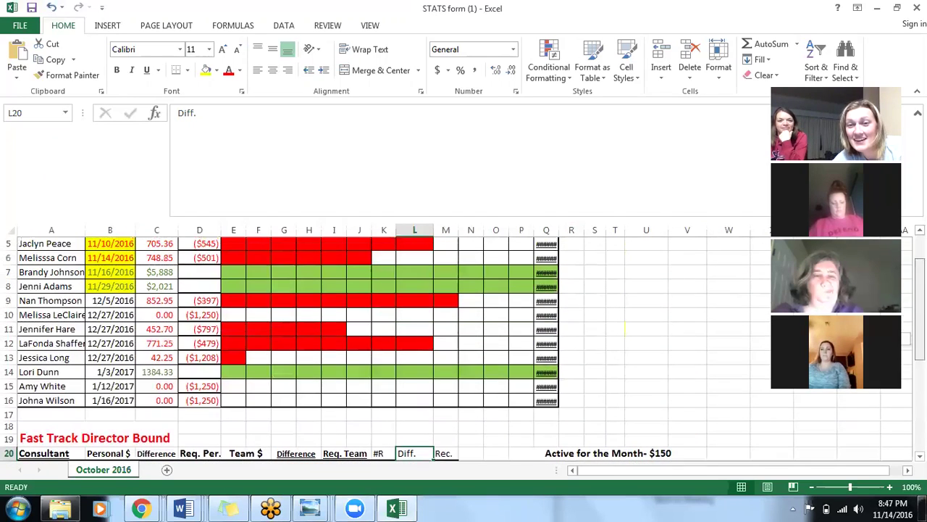
scroll(624, 329, "up", 2)
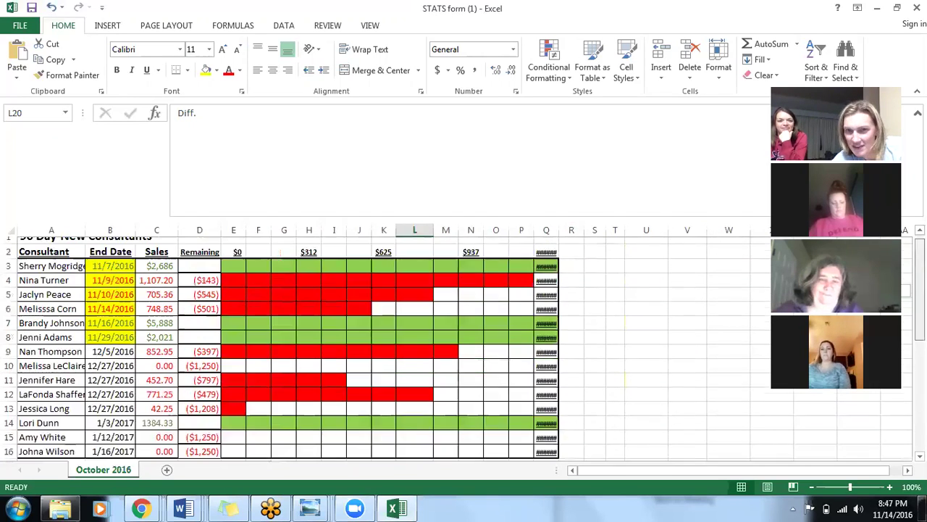
- Widen column Q so the $1,250 values in the 90 Day-New Consultants table fit
left_click_drag(557, 230, 571, 229)
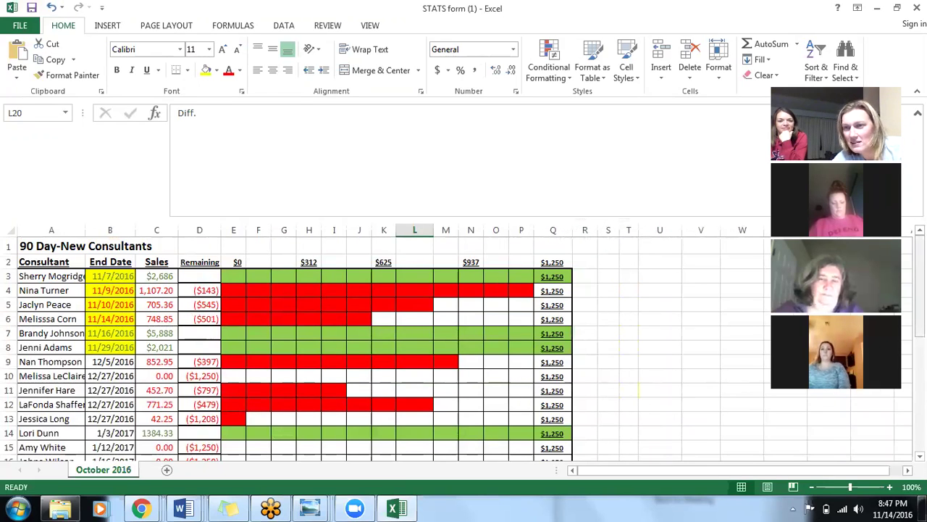
scroll(904, 262, "down", 1)
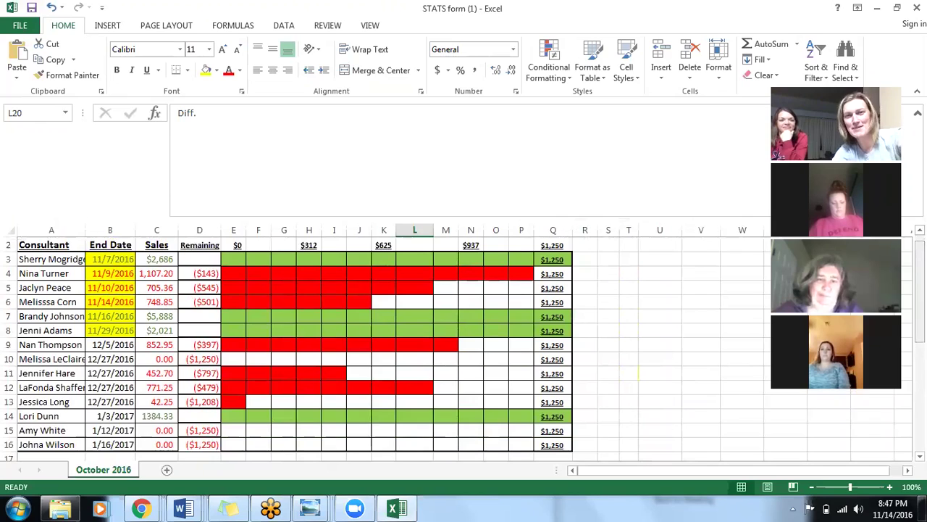
scroll(463, 347, "down", 1)
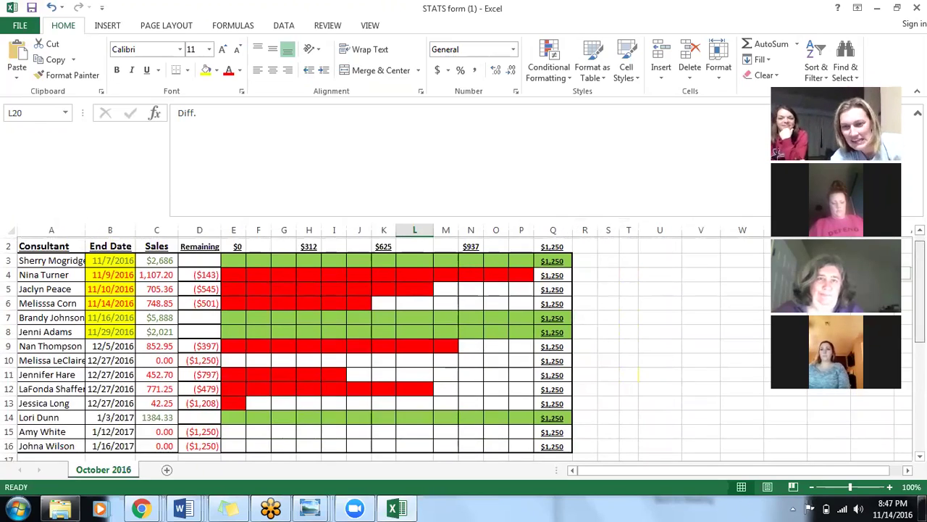
- Look over the sheet down to the Fast Track Director Bound table, return to its start and stop the meeting's screen share
scroll(464, 347, "down", 3)
scroll(463, 348, "up", 2)
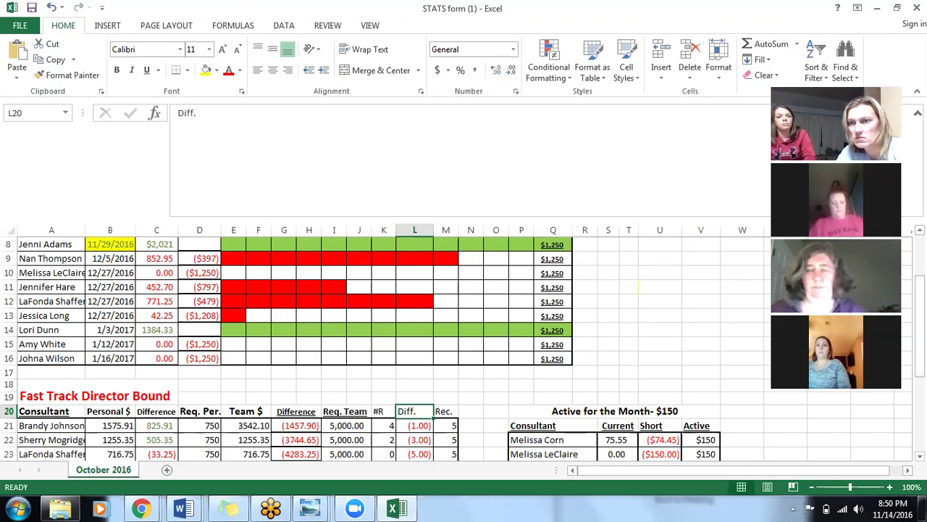
scroll(905, 301, "up", 2)
scroll(456, 348, "up", 1)
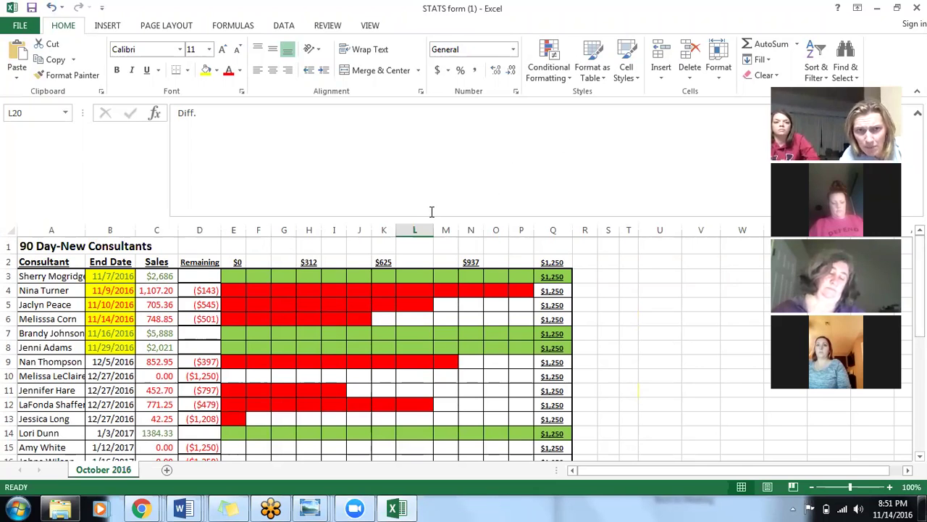
left_click(310, 7)
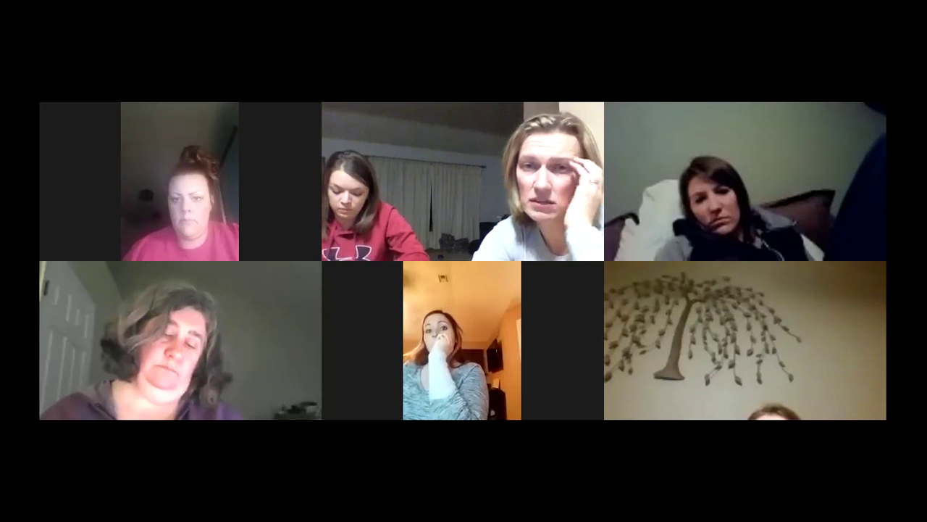